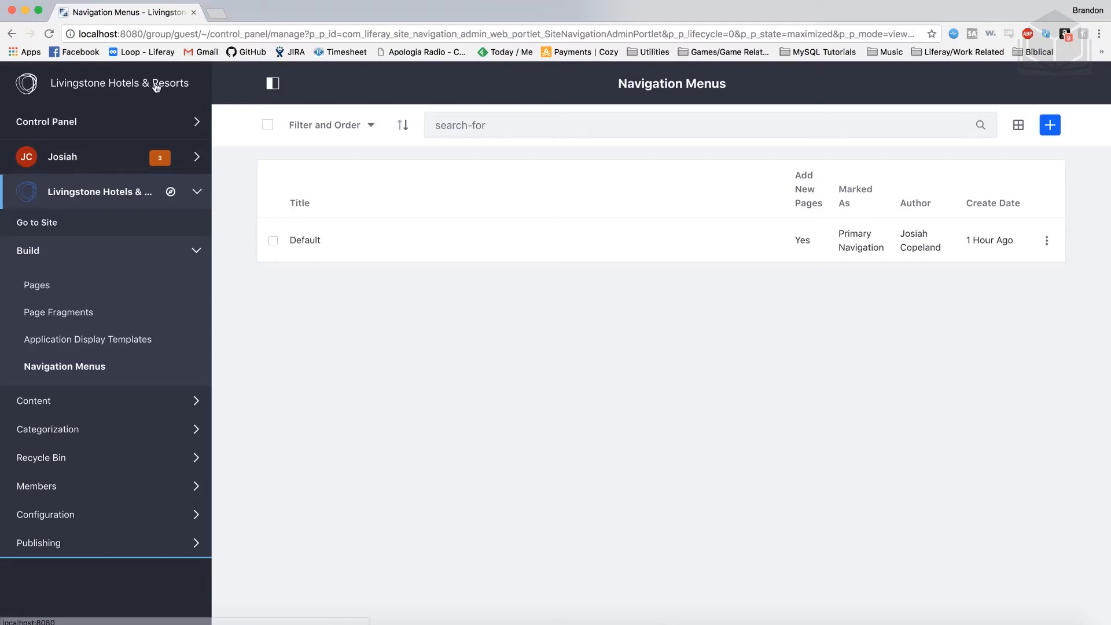
Go to the site's Welcome home page and scroll through it
{"action": "left_click", "coordinate": [146, 88]}
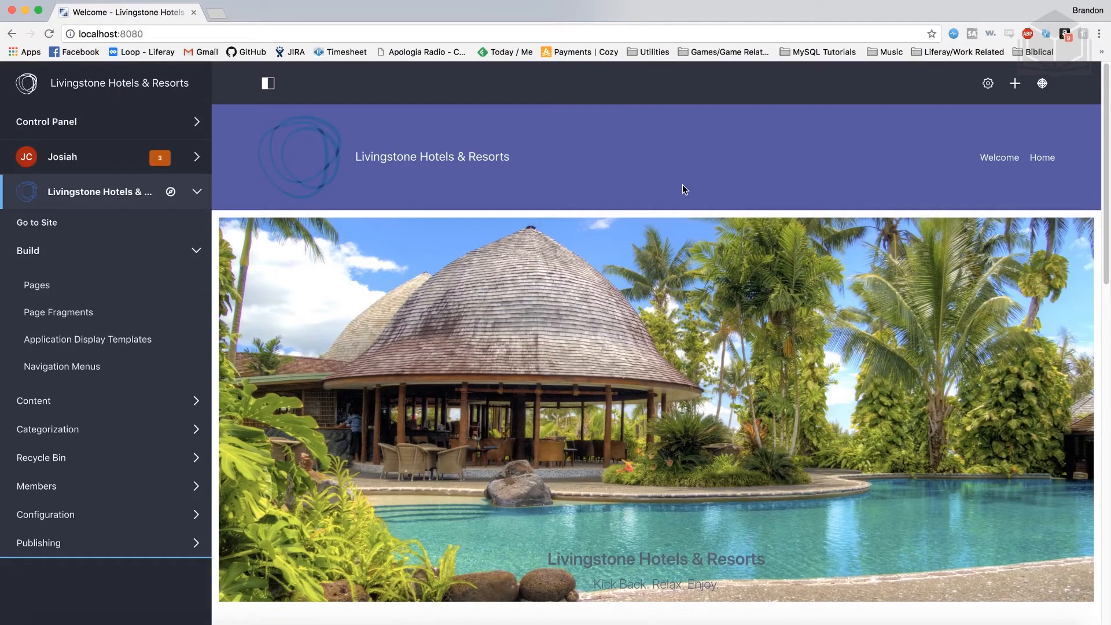
{"action": "scroll", "coordinate": [687, 191], "scroll_direction": "down", "scroll_amount": 3}
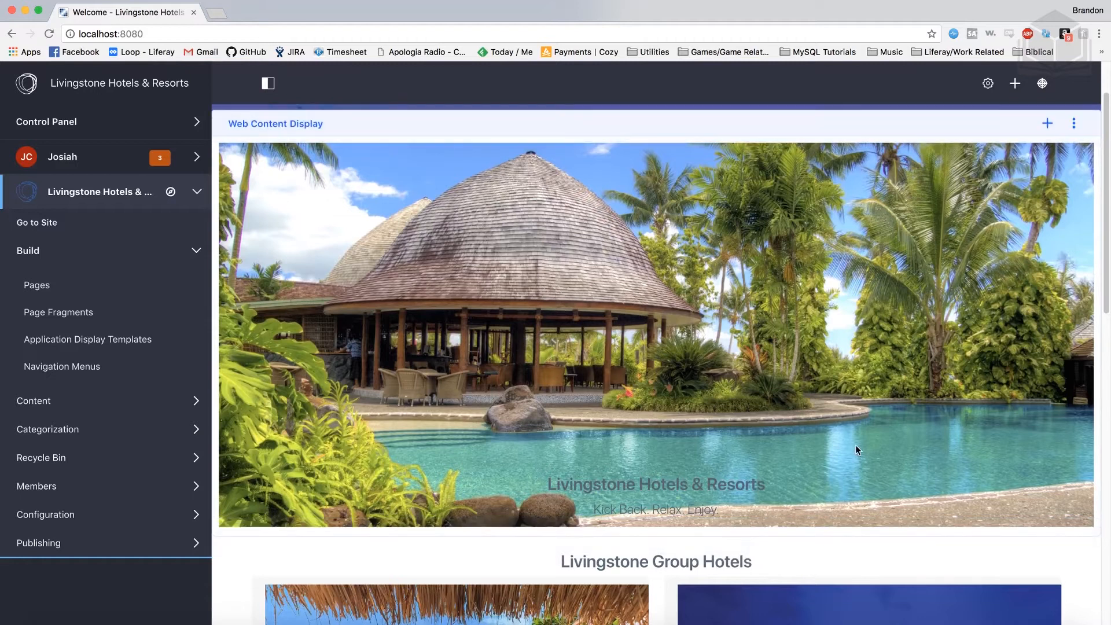
{"action": "scroll", "coordinate": [857, 450], "scroll_direction": "up", "scroll_amount": 2}
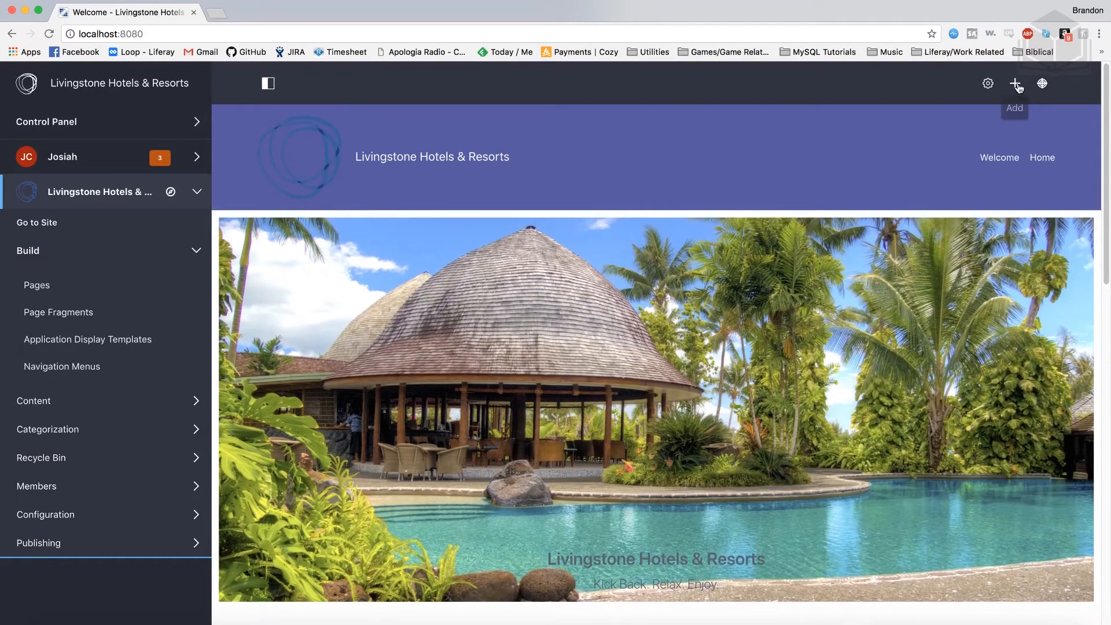
Drag the Asset Publisher from the Highlighted widgets to just below the Welcome banner
{"action": "left_click", "coordinate": [1016, 86]}
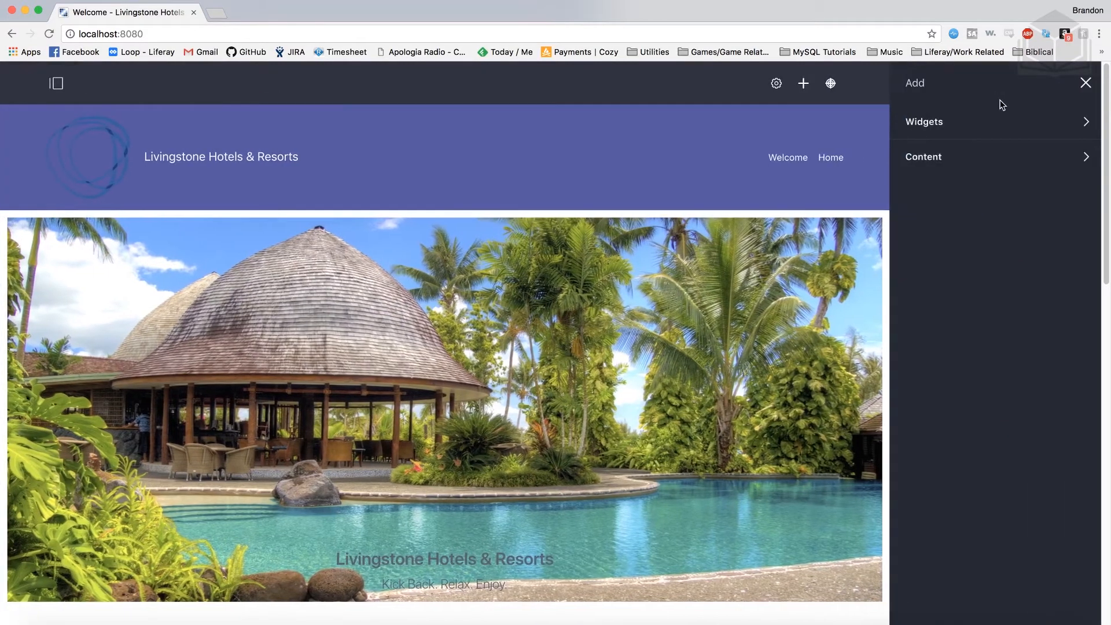
{"action": "left_click", "coordinate": [988, 129]}
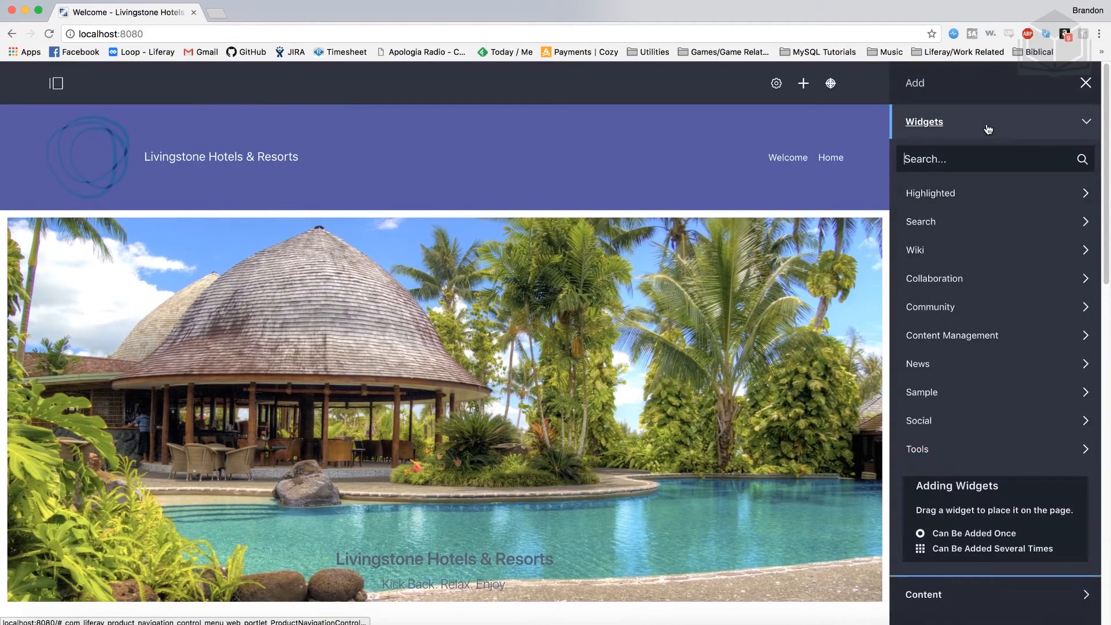
{"action": "left_click", "coordinate": [988, 200]}
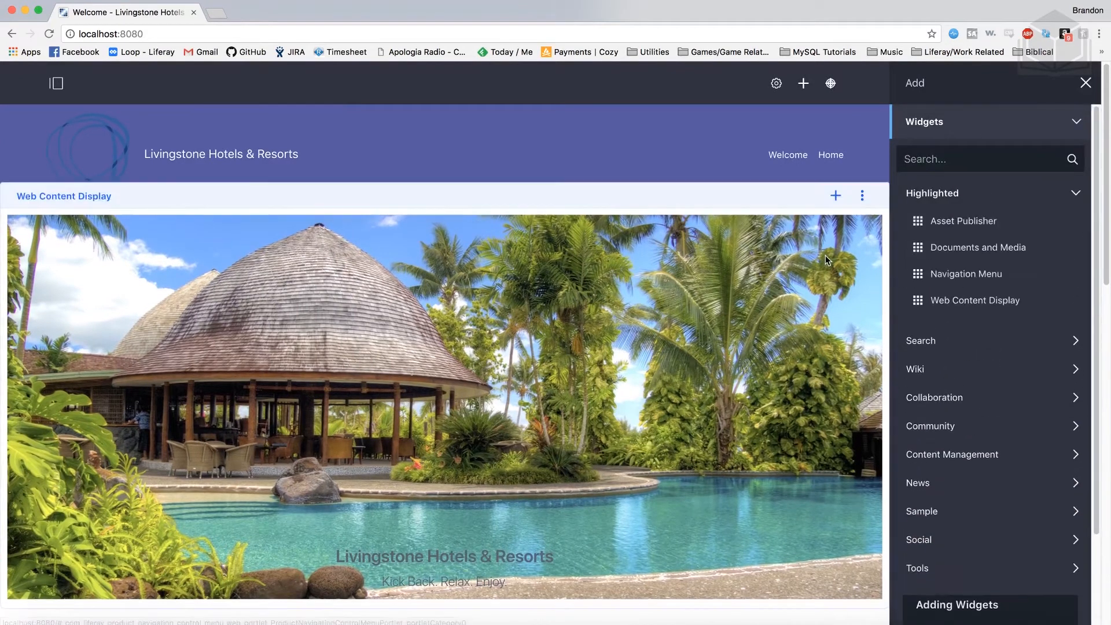
{"action": "scroll", "coordinate": [827, 260], "scroll_direction": "down", "scroll_amount": 4}
{"action": "scroll", "coordinate": [826, 260], "scroll_direction": "down", "scroll_amount": 1}
{"action": "left_click_drag", "start_coordinate": [960, 220], "coordinate": [561, 300]}
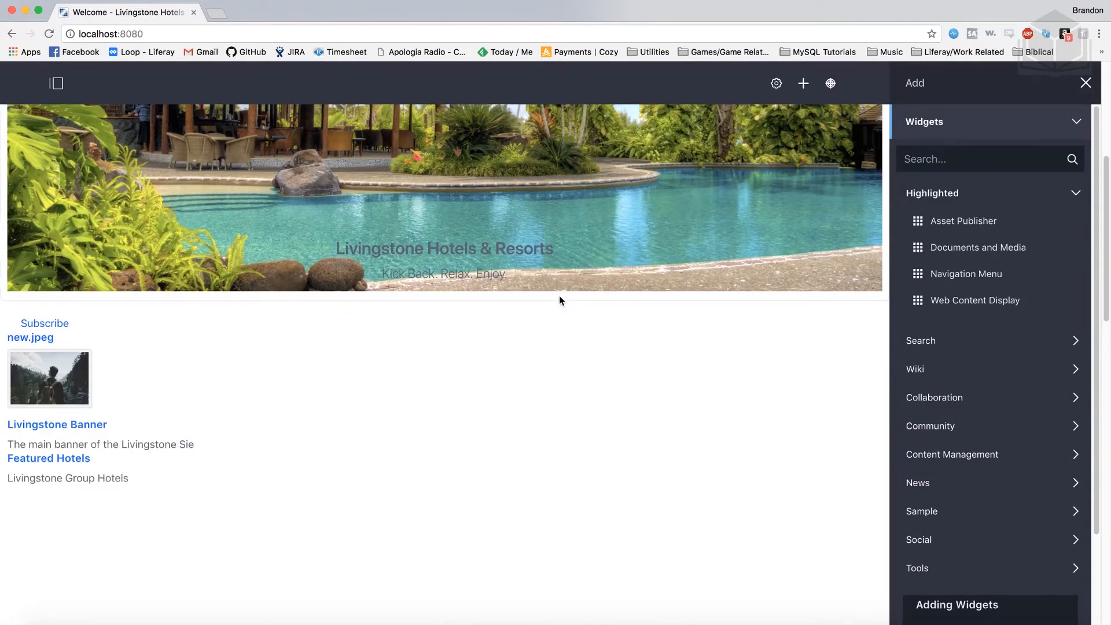
{"action": "left_click", "coordinate": [1084, 83]}
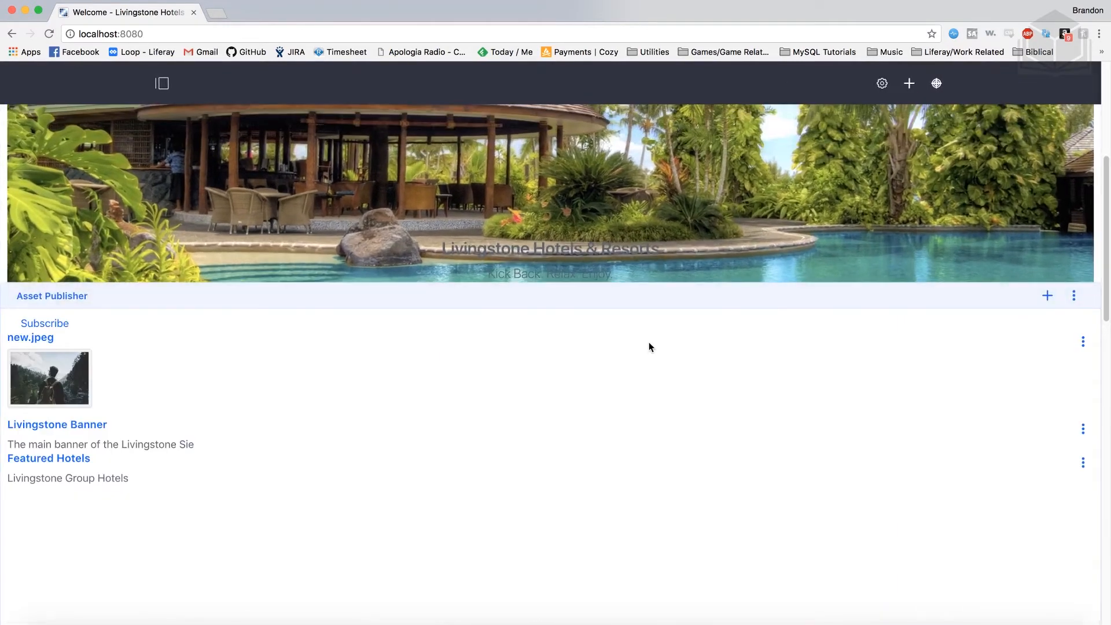
{"action": "scroll", "coordinate": [637, 408], "scroll_direction": "down", "scroll_amount": 1}
{"action": "scroll", "coordinate": [637, 408], "scroll_direction": "down", "scroll_amount": 2}
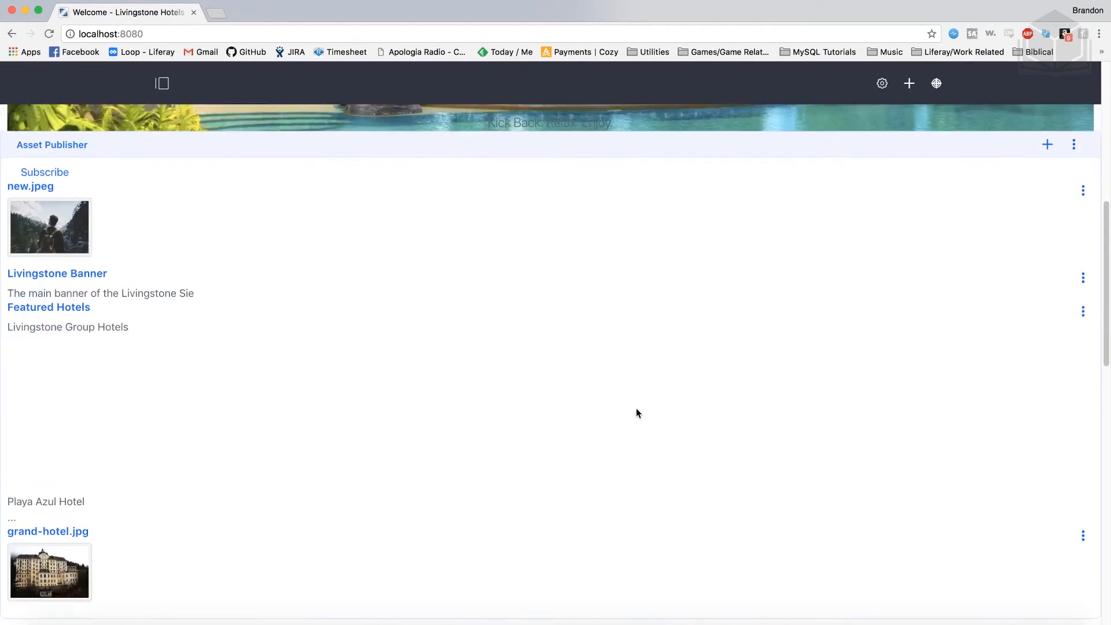
{"action": "scroll", "coordinate": [246, 249], "scroll_direction": "up", "scroll_amount": 1}
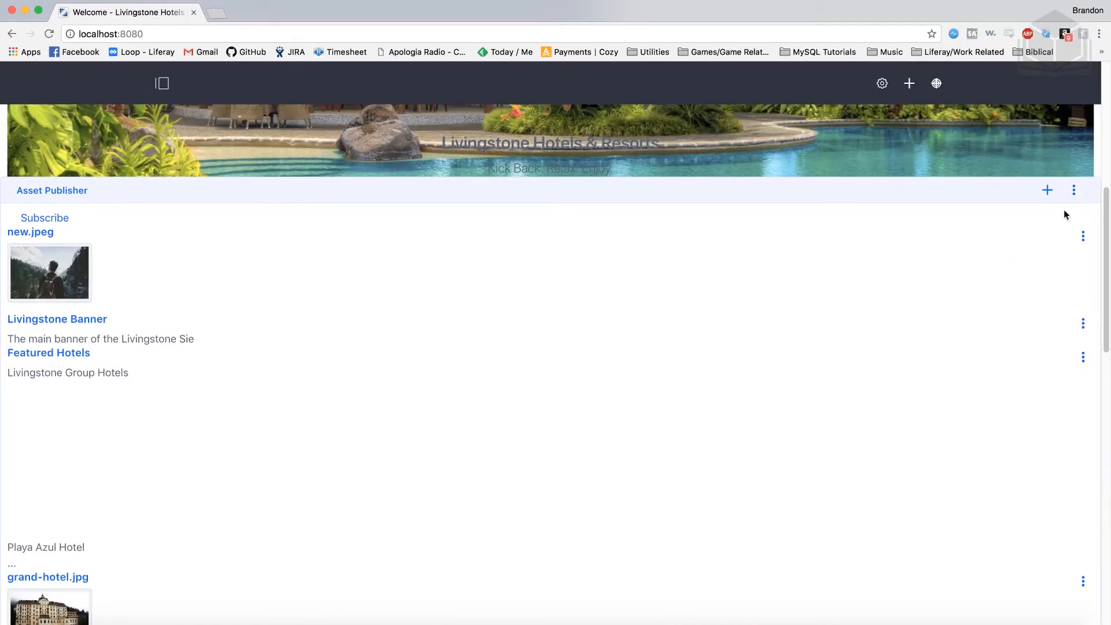
In Asset Selection, set asset type to Web Content Article and structure to News
{"action": "left_click", "coordinate": [1074, 191]}
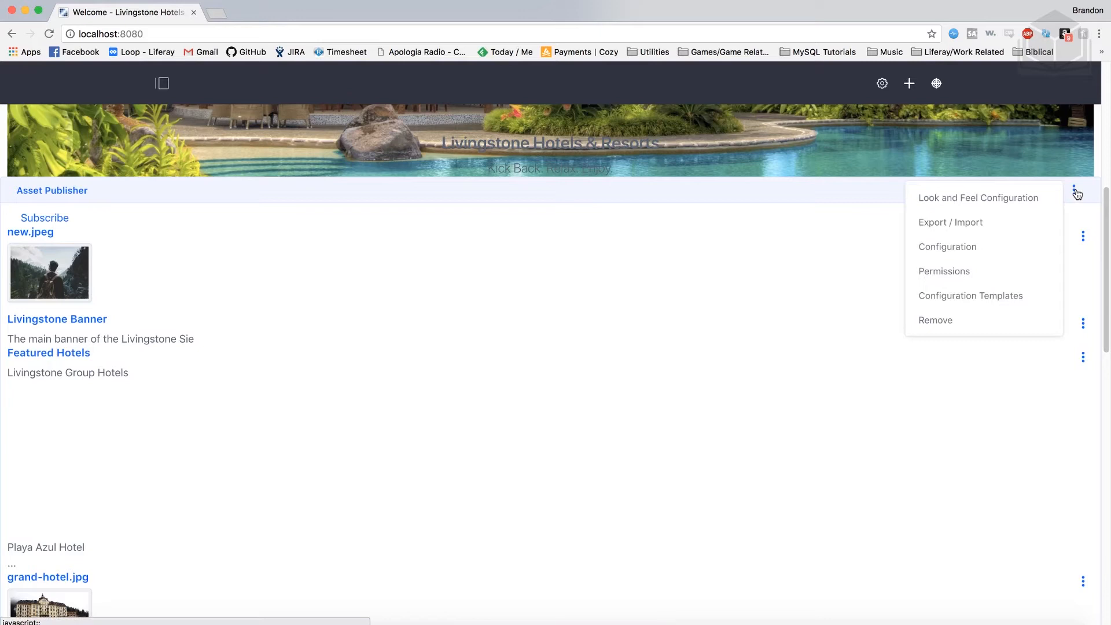
{"action": "left_click", "coordinate": [994, 249]}
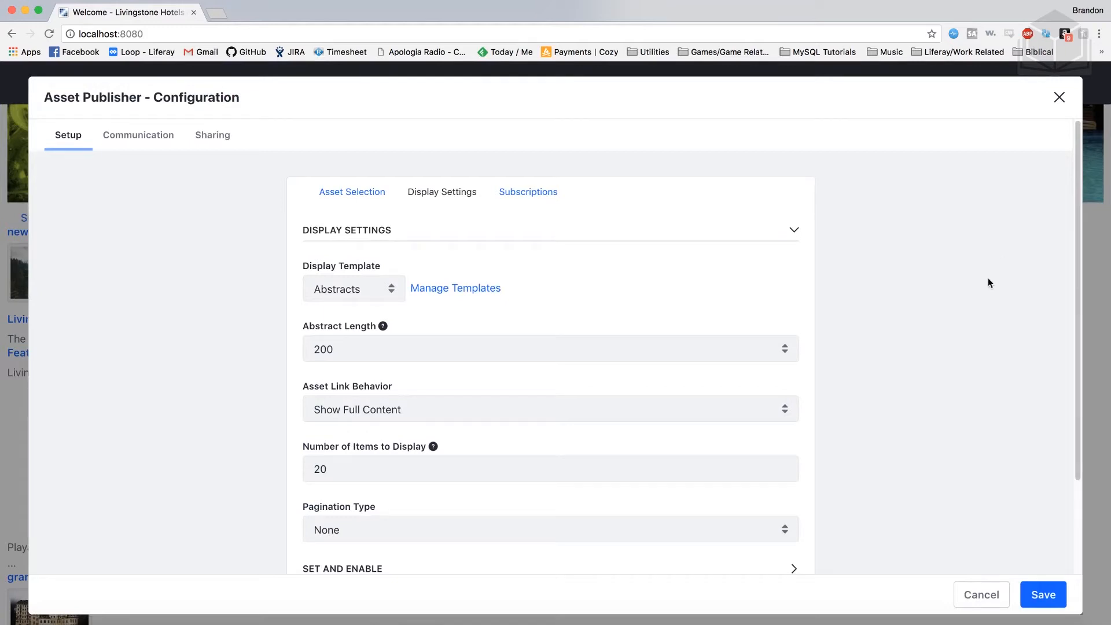
{"action": "scroll", "coordinate": [930, 342], "scroll_direction": "down", "scroll_amount": 2}
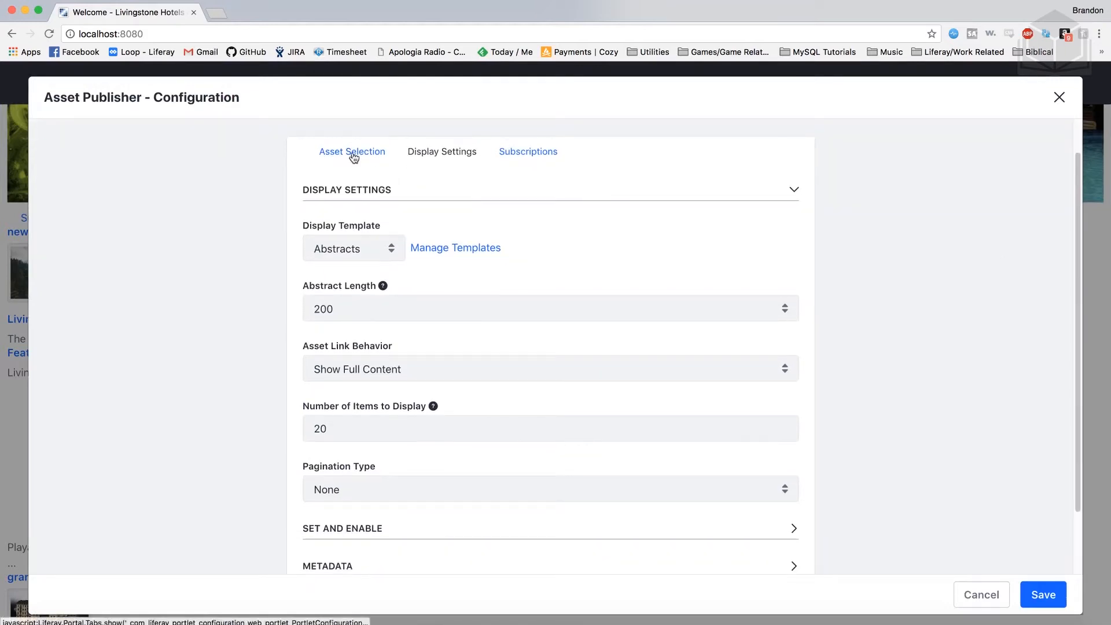
{"action": "left_click", "coordinate": [353, 158]}
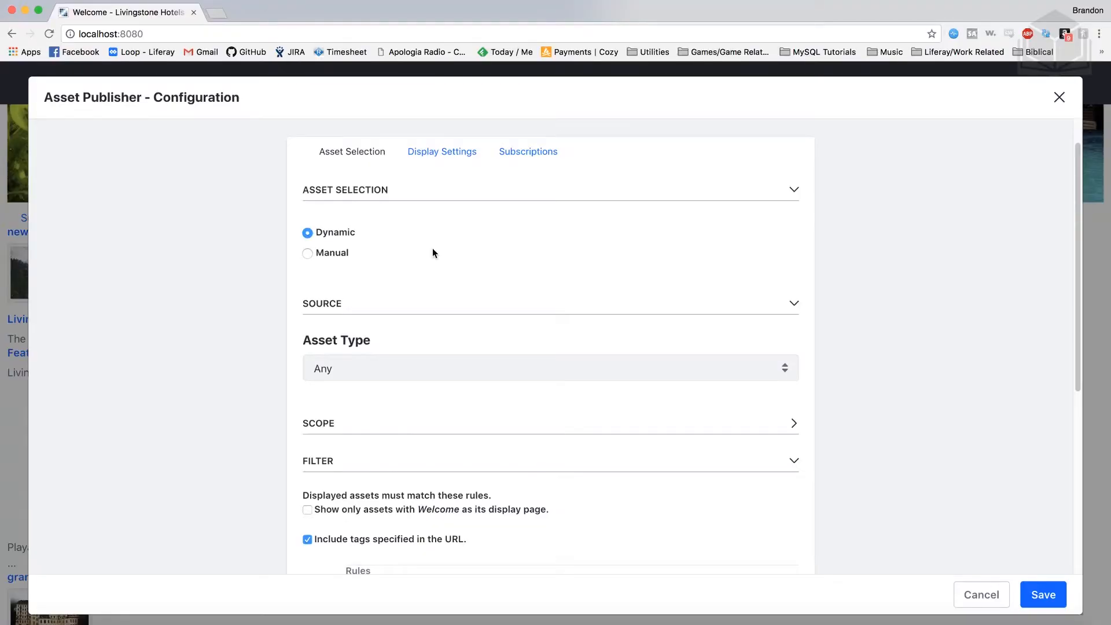
{"action": "scroll", "coordinate": [431, 251], "scroll_direction": "down", "scroll_amount": 1}
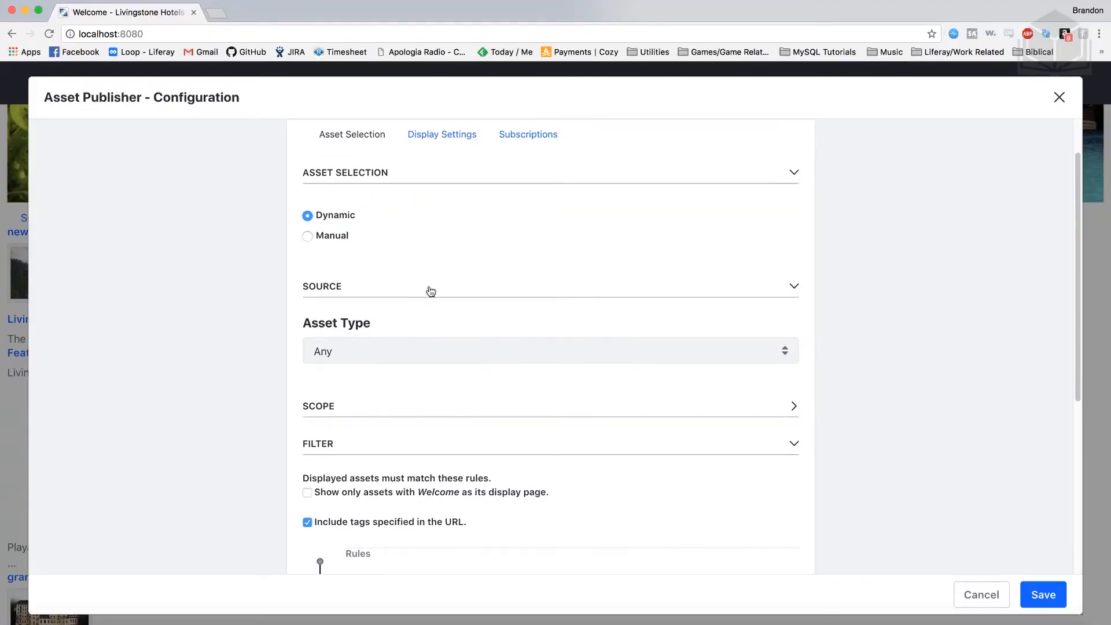
{"action": "scroll", "coordinate": [440, 310], "scroll_direction": "down", "scroll_amount": 2}
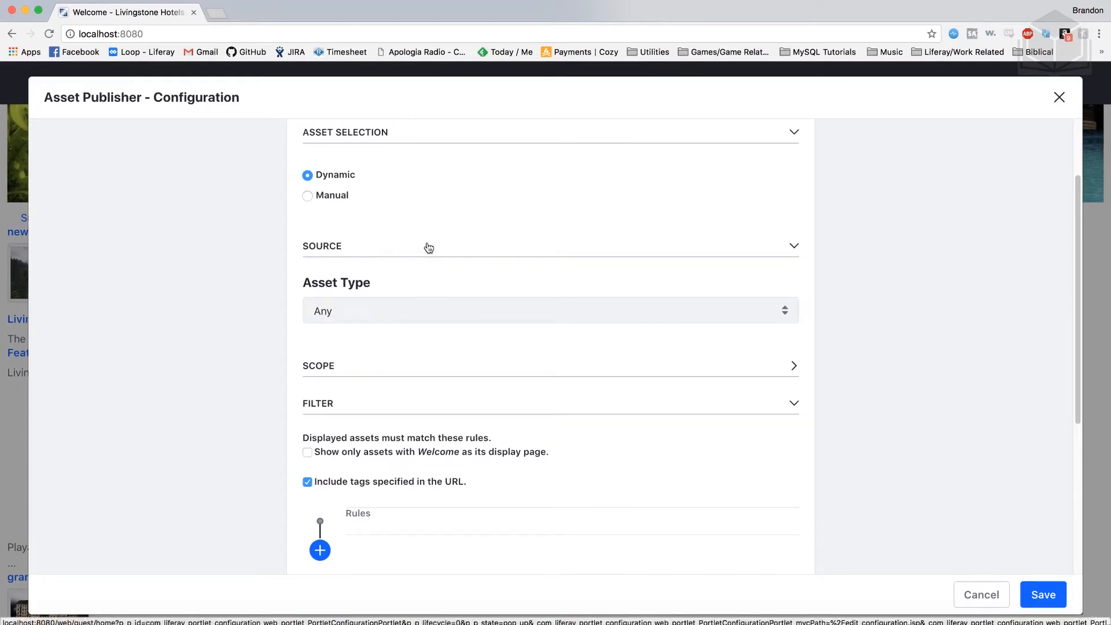
{"action": "left_click", "coordinate": [458, 318]}
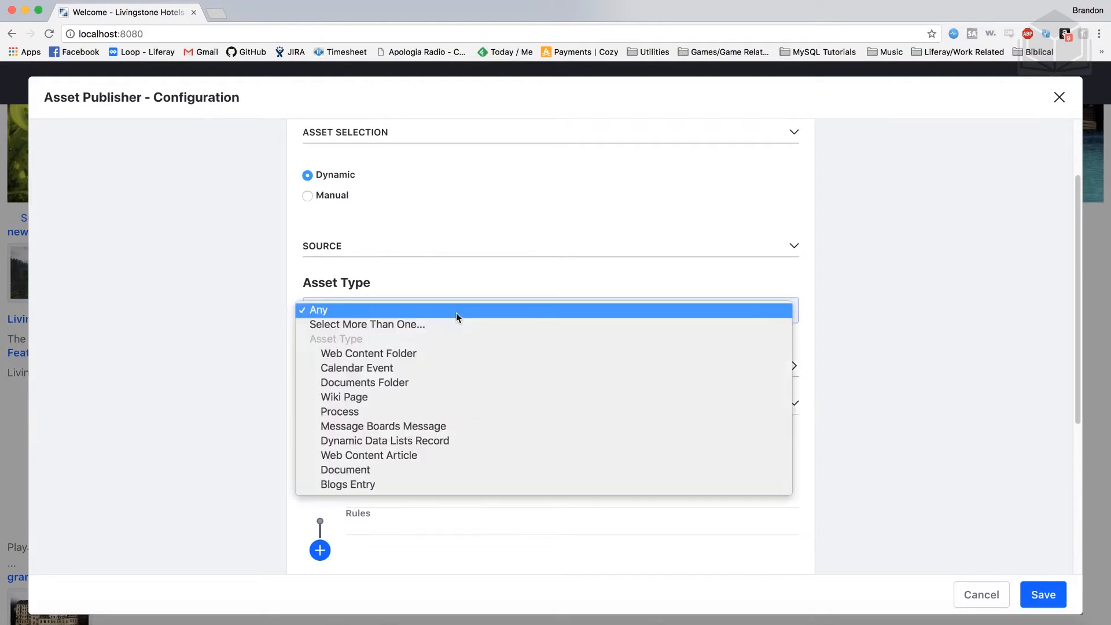
{"action": "left_click", "coordinate": [423, 457]}
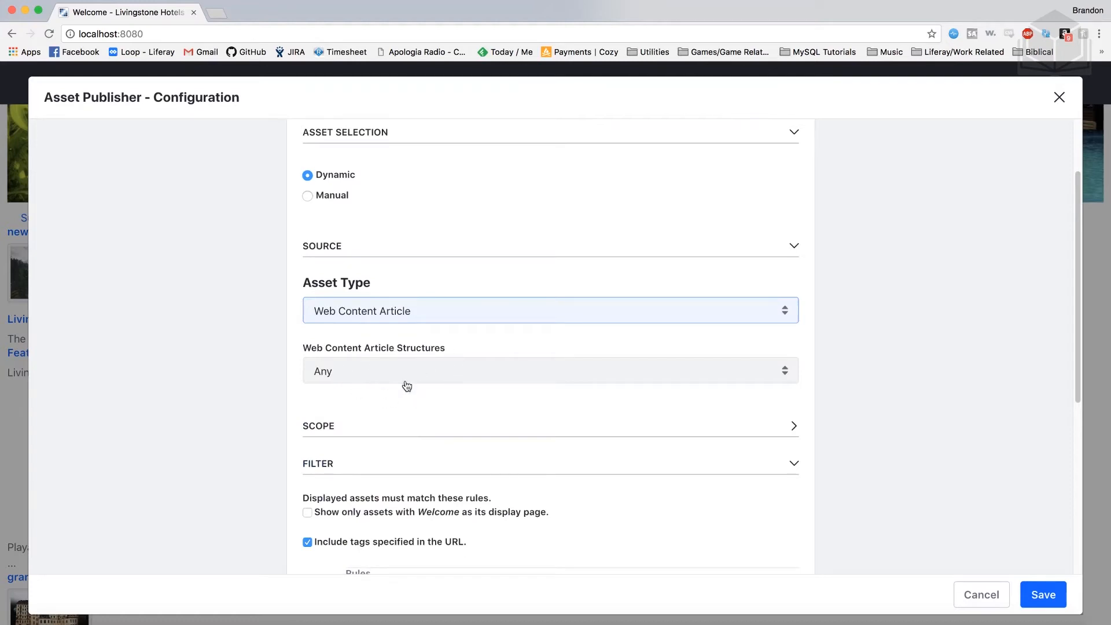
{"action": "left_click", "coordinate": [436, 384]}
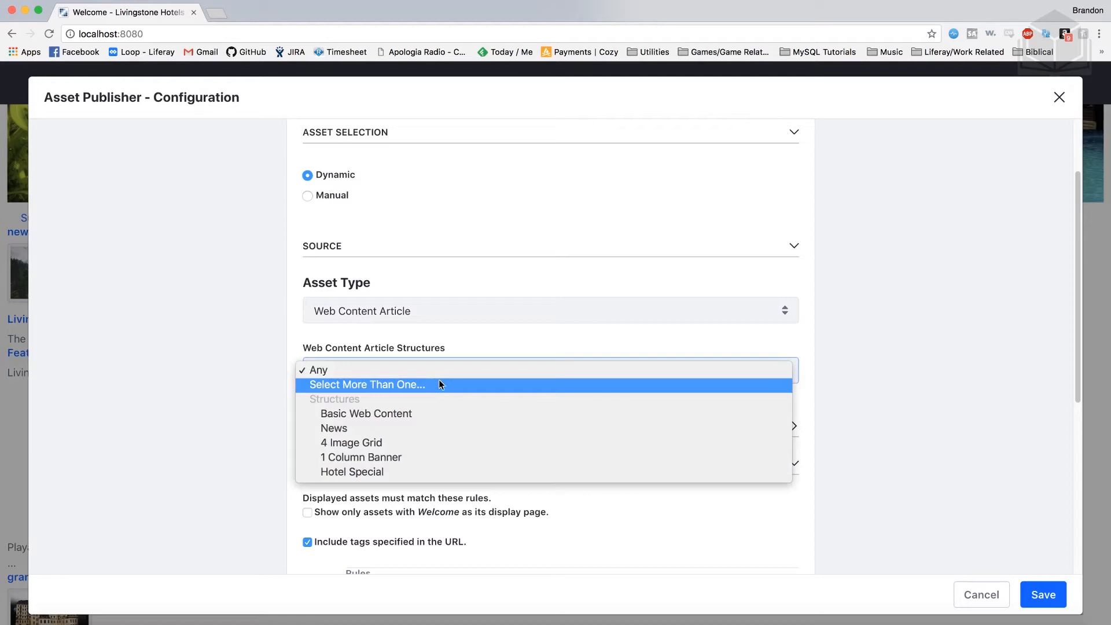
{"action": "left_click", "coordinate": [384, 429]}
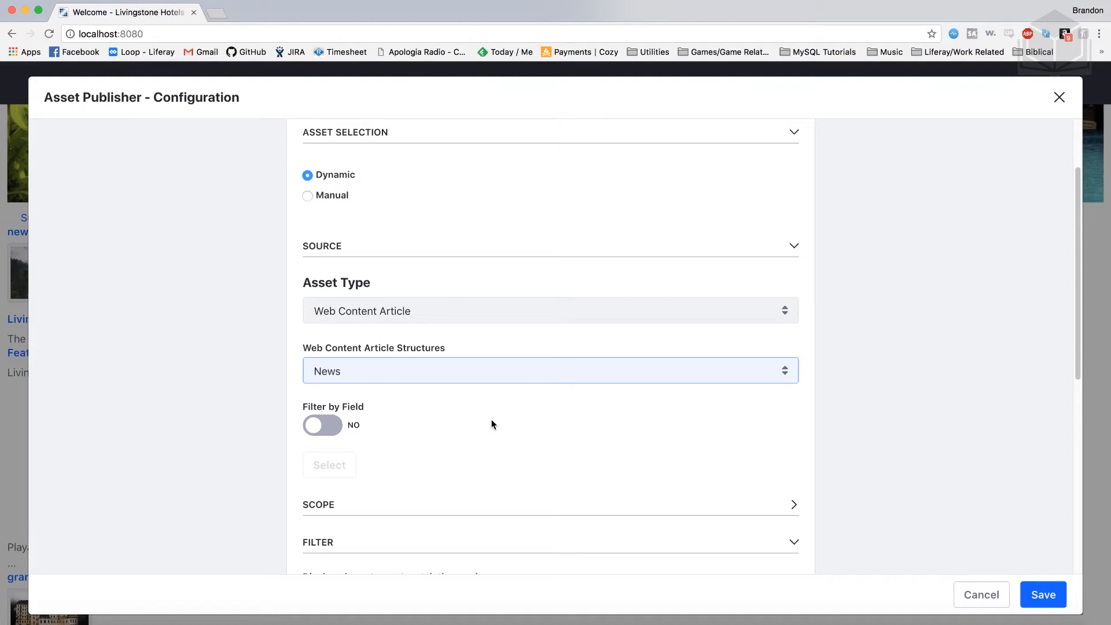
{"action": "scroll", "coordinate": [581, 471], "scroll_direction": "up", "scroll_amount": 3}
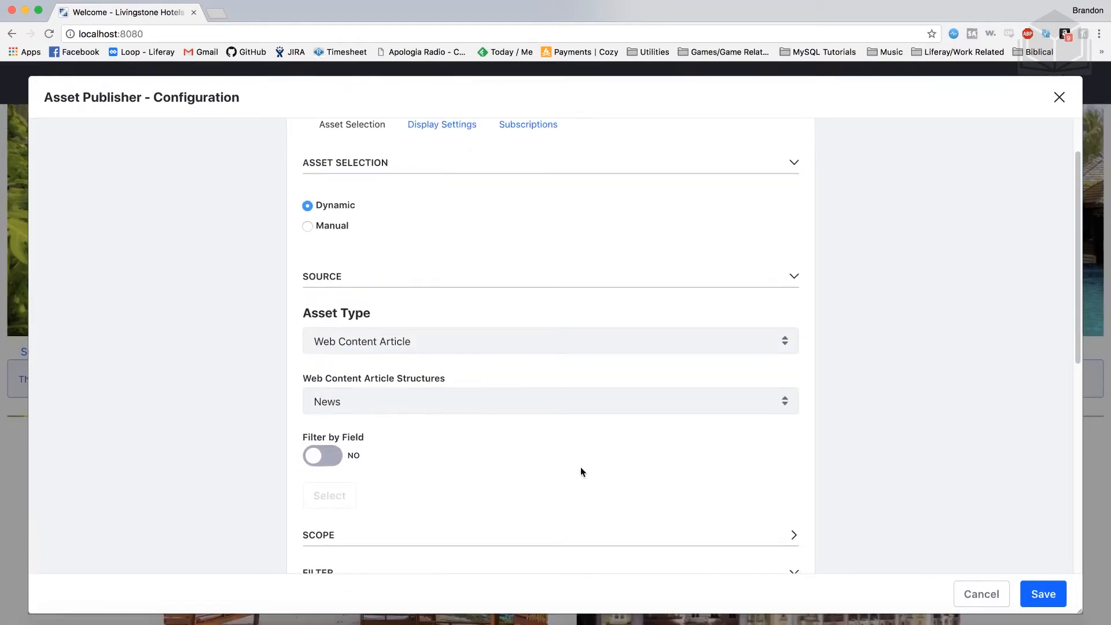
Use the Title List template with View in Context asset links and save the display settings
{"action": "left_click", "coordinate": [433, 129]}
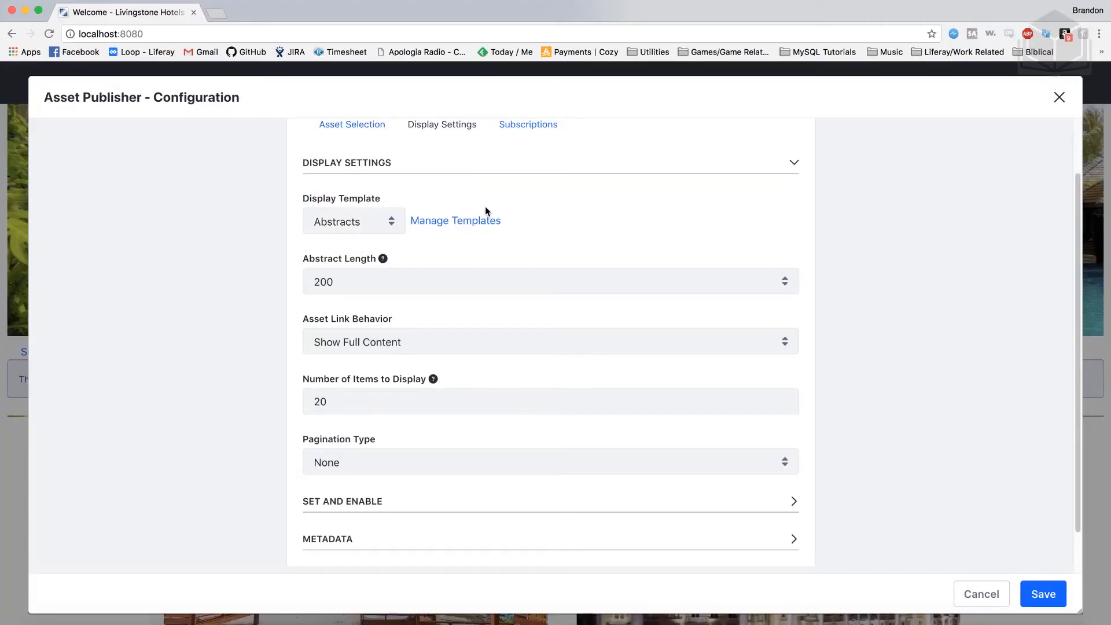
{"action": "left_click", "coordinate": [370, 228]}
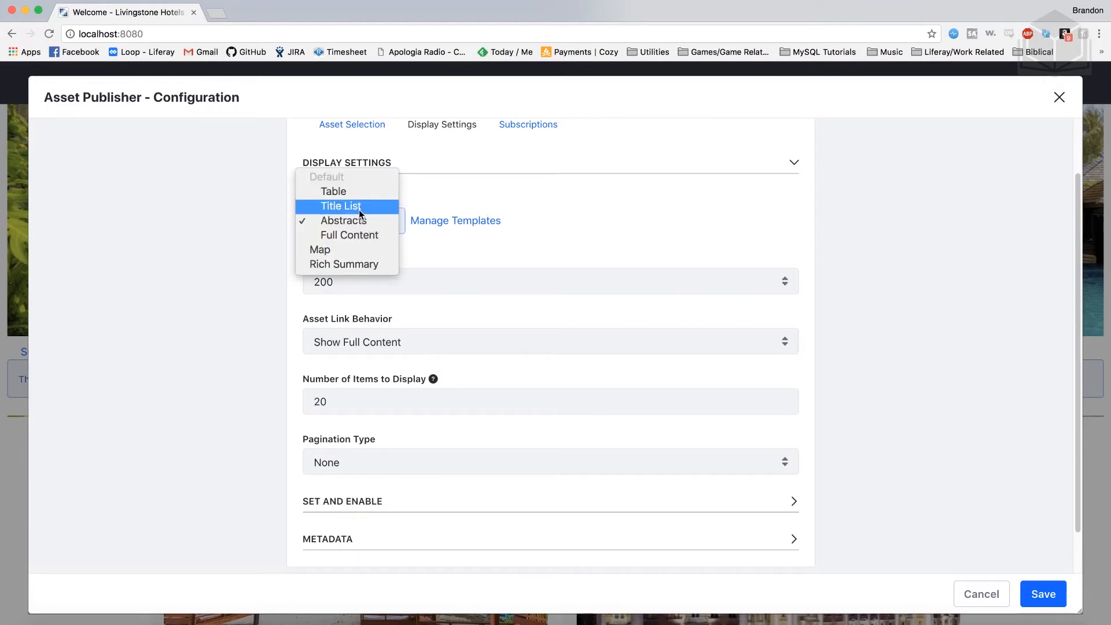
{"action": "left_click", "coordinate": [359, 209]}
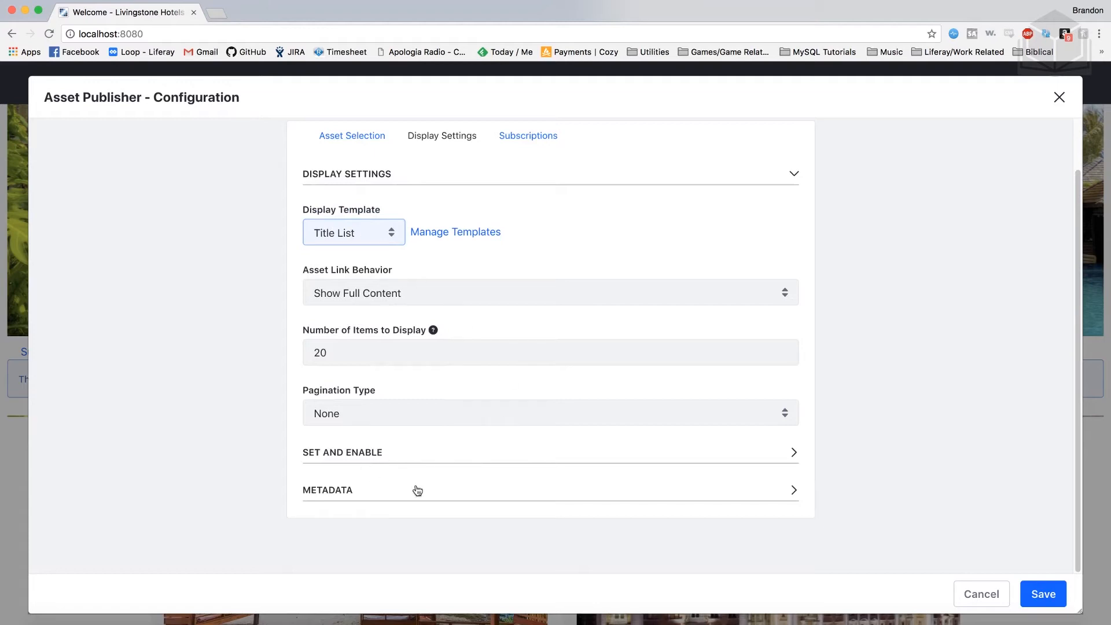
{"action": "left_click", "coordinate": [410, 298]}
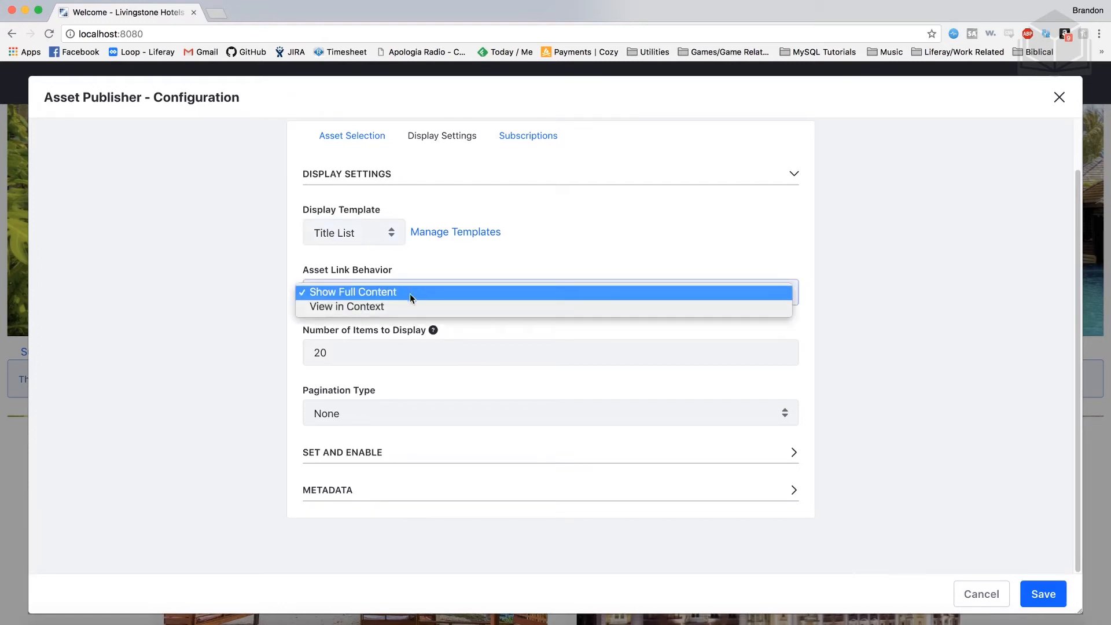
{"action": "left_click", "coordinate": [415, 308]}
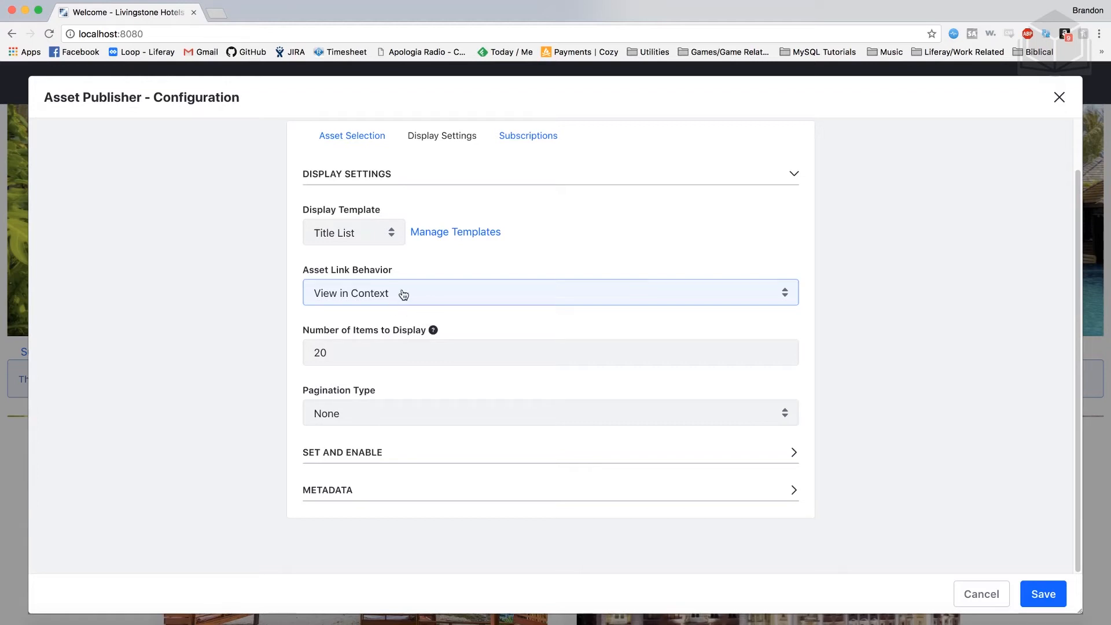
{"action": "left_click", "coordinate": [1047, 602]}
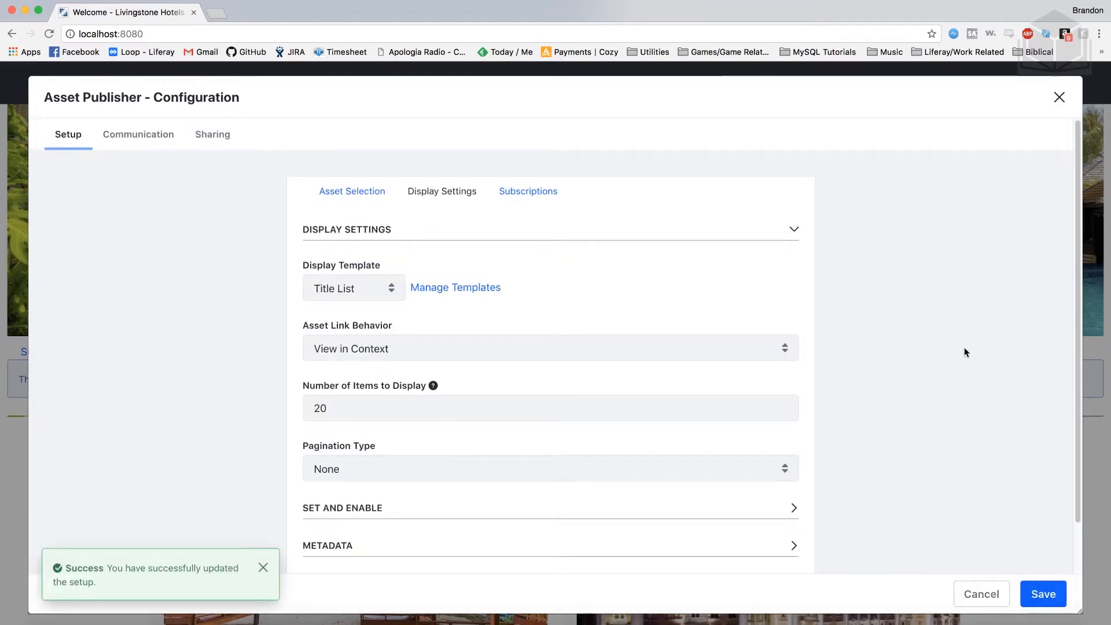
Close the Asset Publisher configuration and bring up the site administration side menu
{"action": "left_click", "coordinate": [1057, 99]}
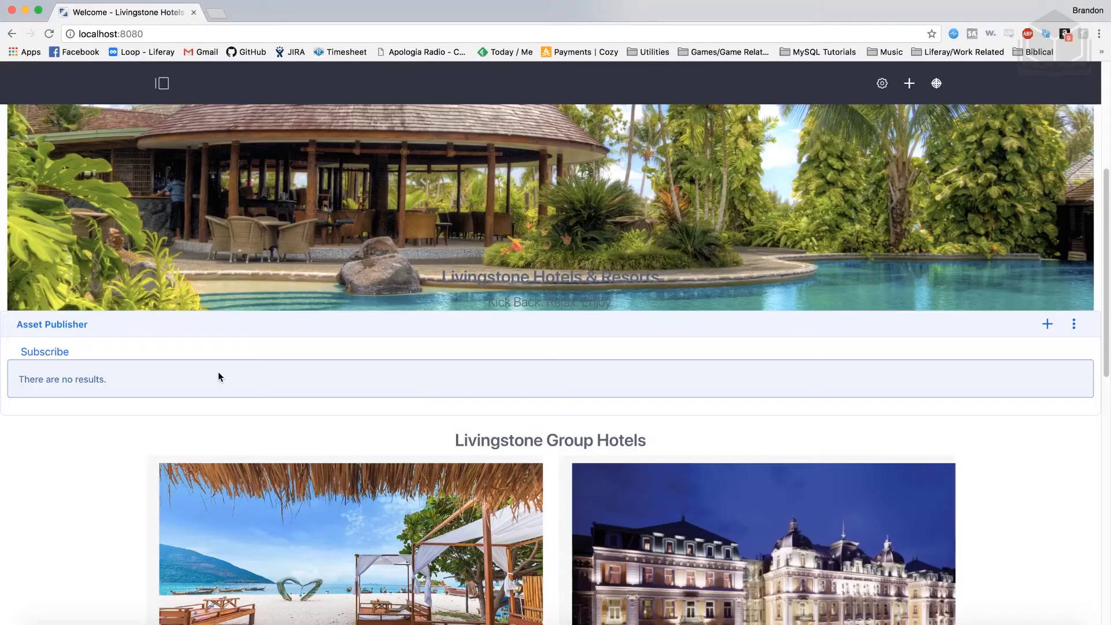
{"action": "left_click", "coordinate": [162, 84]}
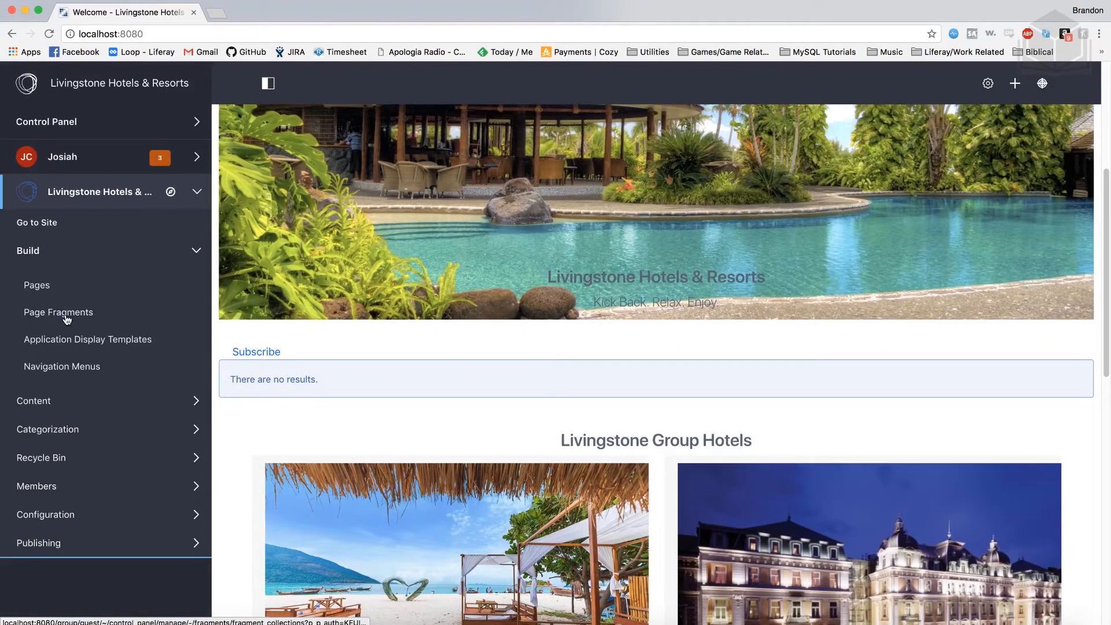
Start a fragment collection import from Build > Page Fragments
{"action": "left_click", "coordinate": [62, 313]}
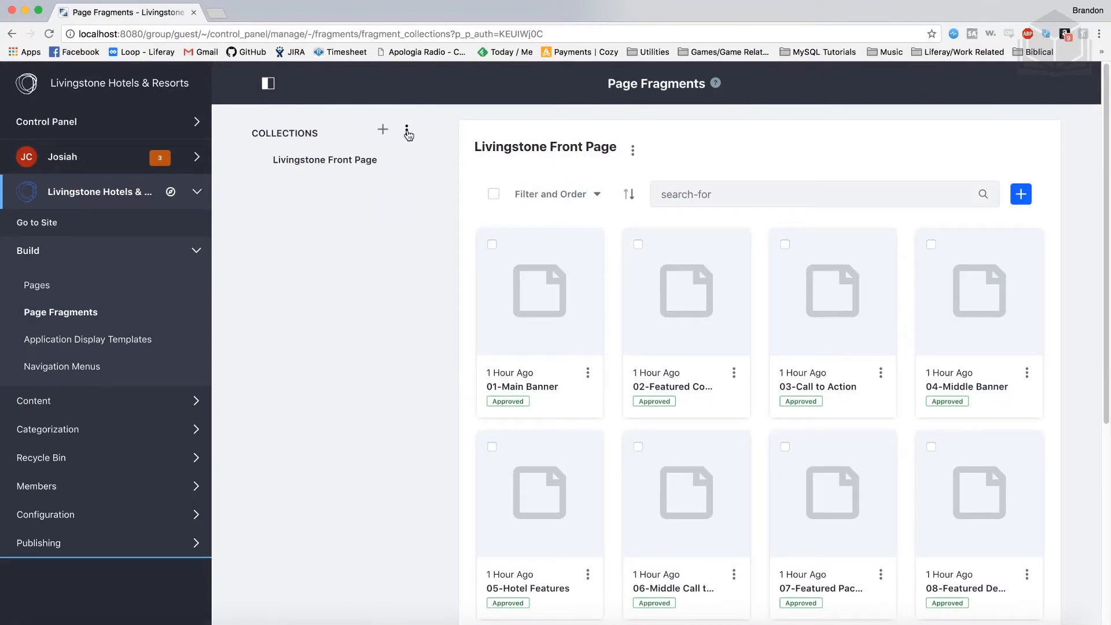
{"action": "left_click", "coordinate": [407, 131]}
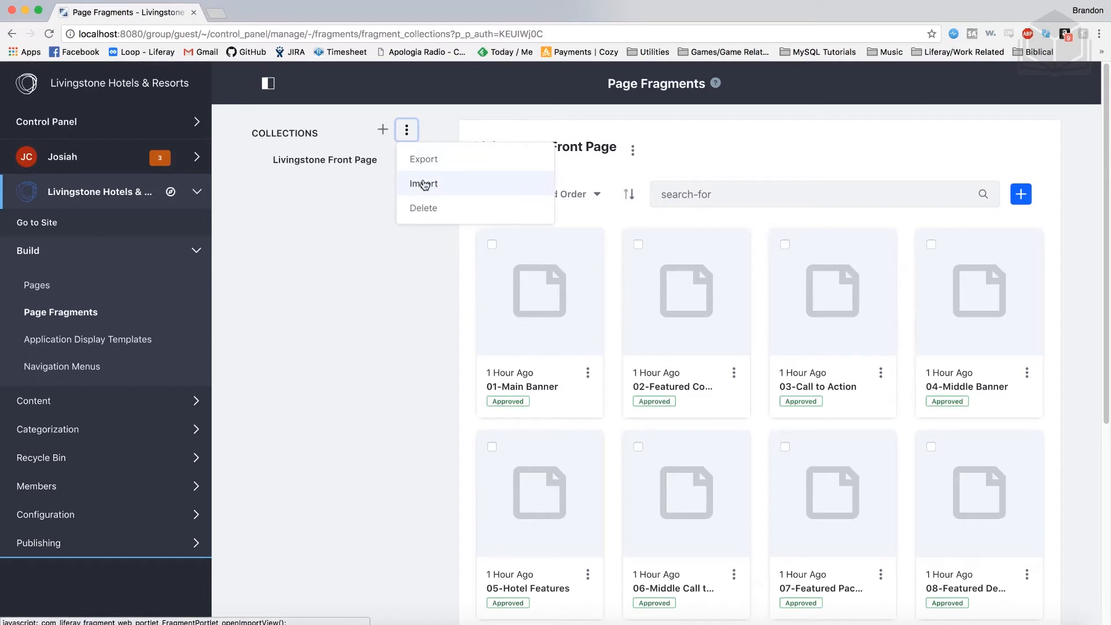
{"action": "left_click", "coordinate": [424, 185]}
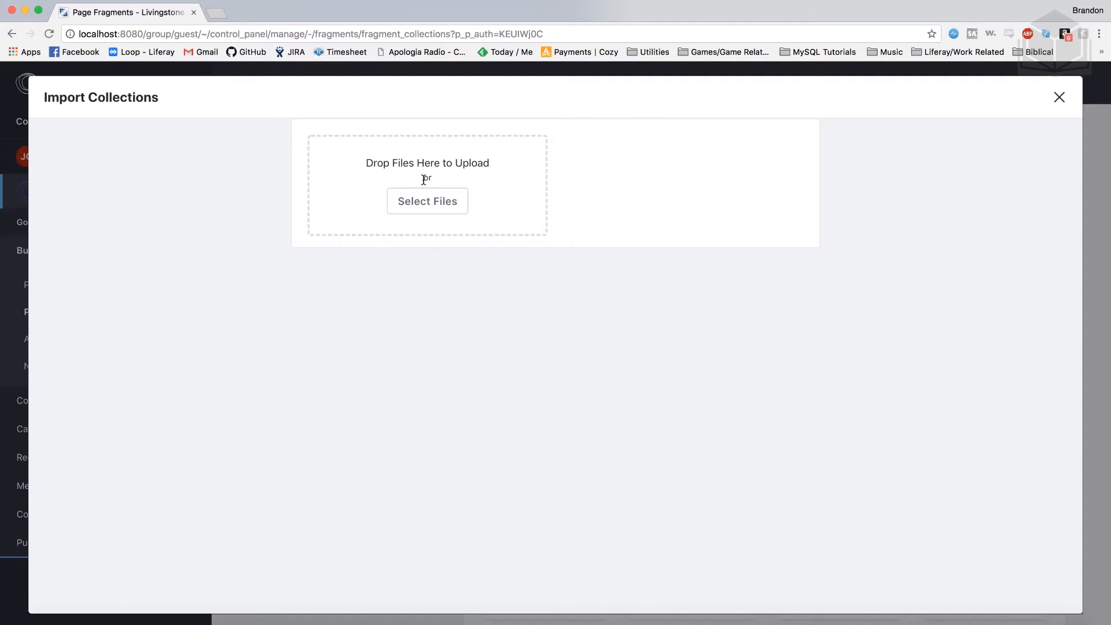
Import display-page-fragment.zip from the 04-self-service-solutions folder
{"action": "left_click", "coordinate": [462, 208]}
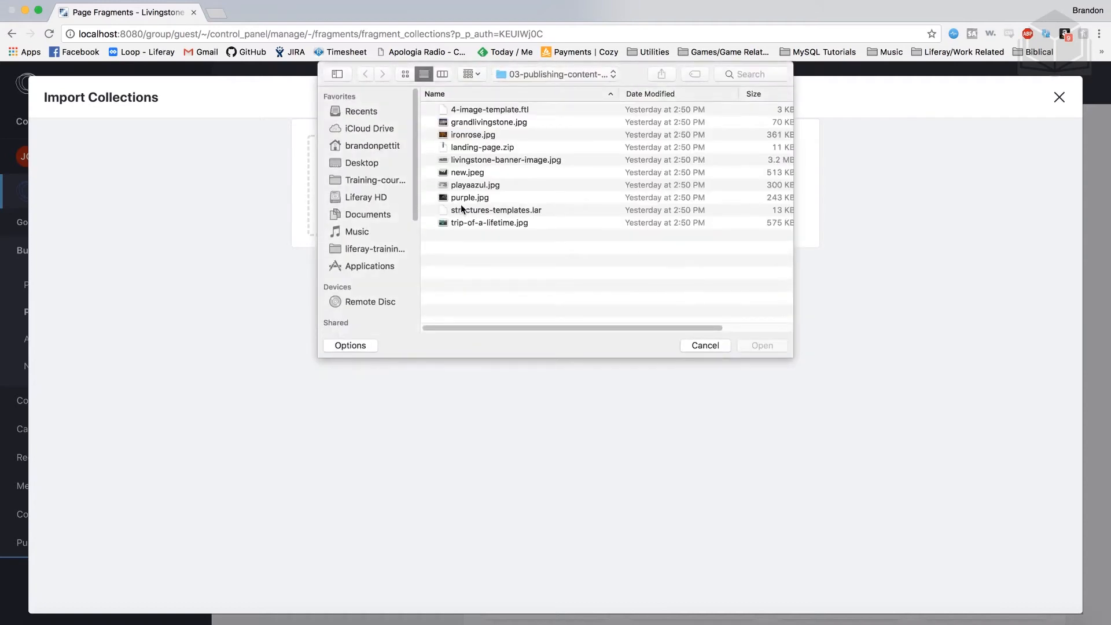
{"action": "left_click", "coordinate": [537, 76]}
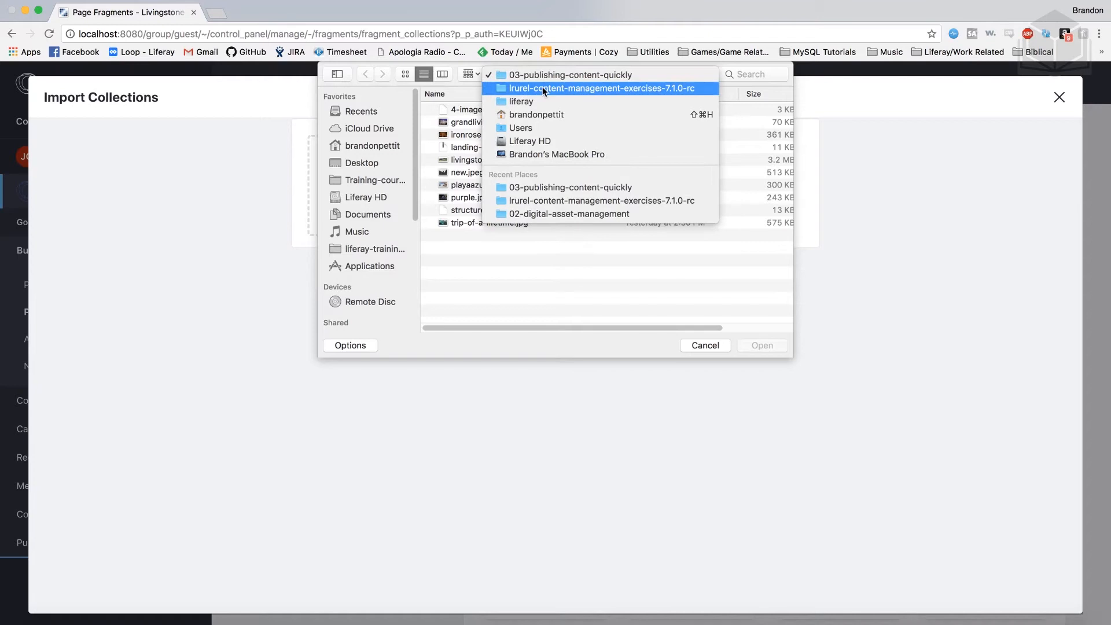
{"action": "left_click", "coordinate": [543, 89]}
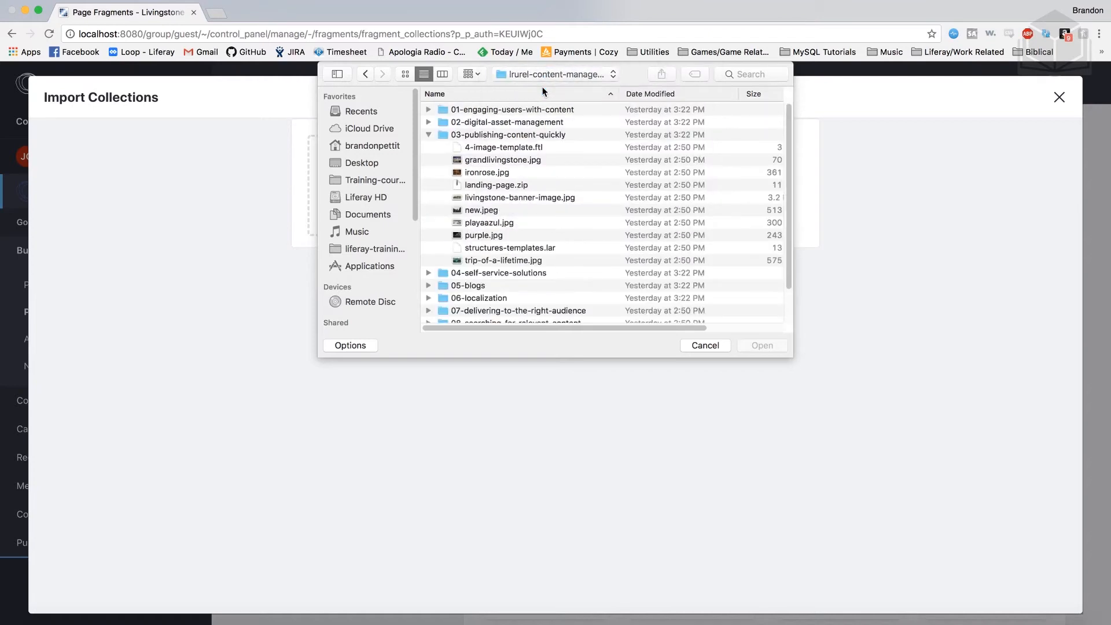
{"action": "left_click", "coordinate": [429, 133]}
{"action": "double_click", "coordinate": [460, 147]}
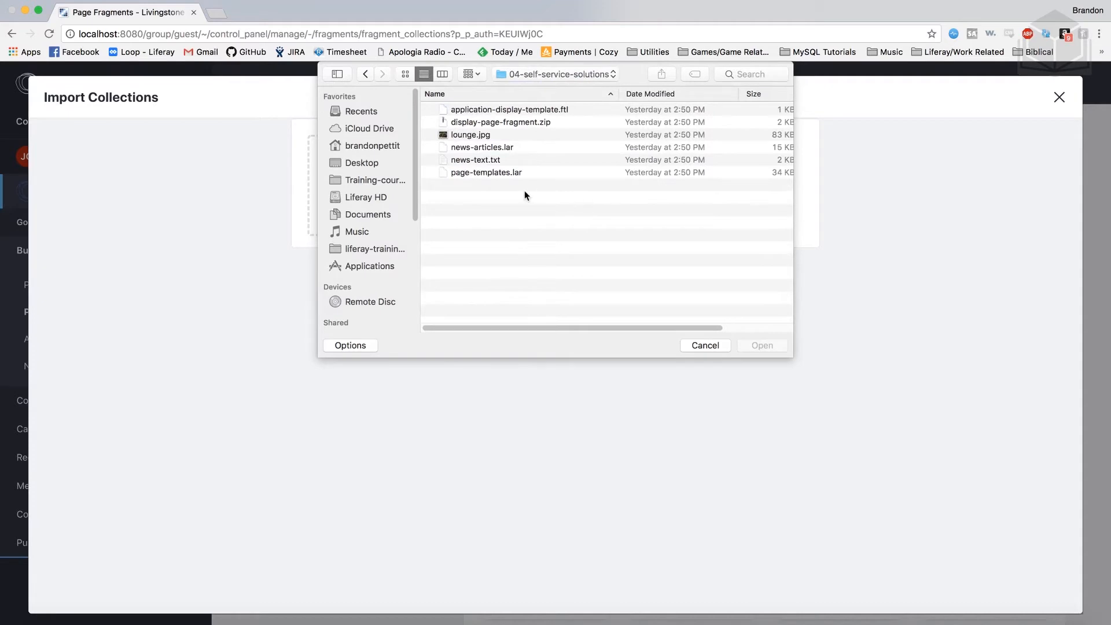
{"action": "left_click", "coordinate": [488, 123]}
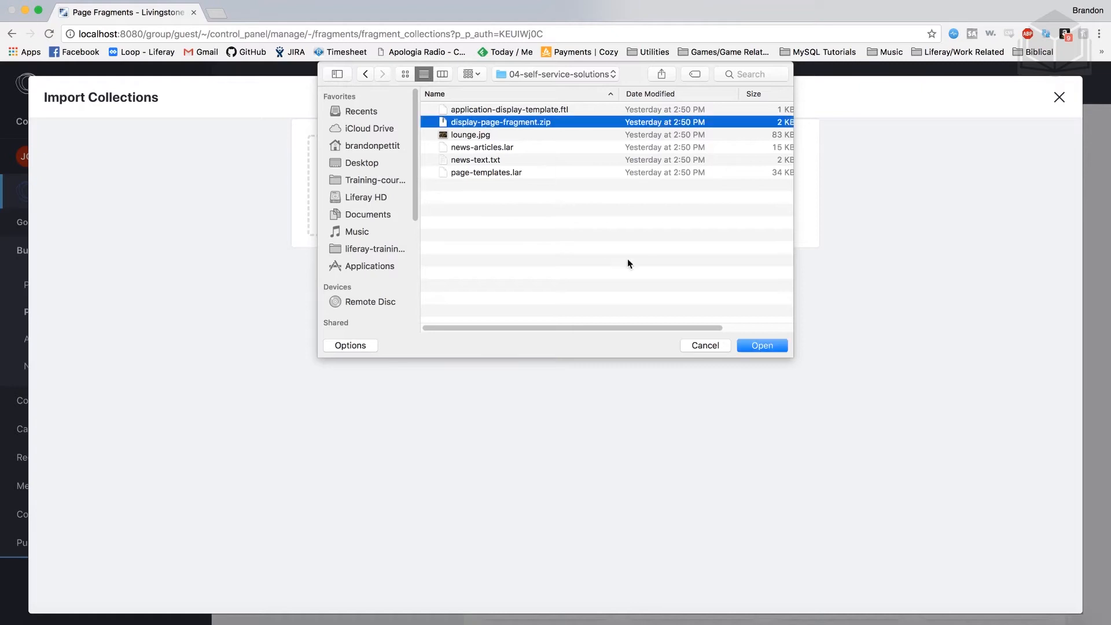
{"action": "left_click", "coordinate": [754, 346]}
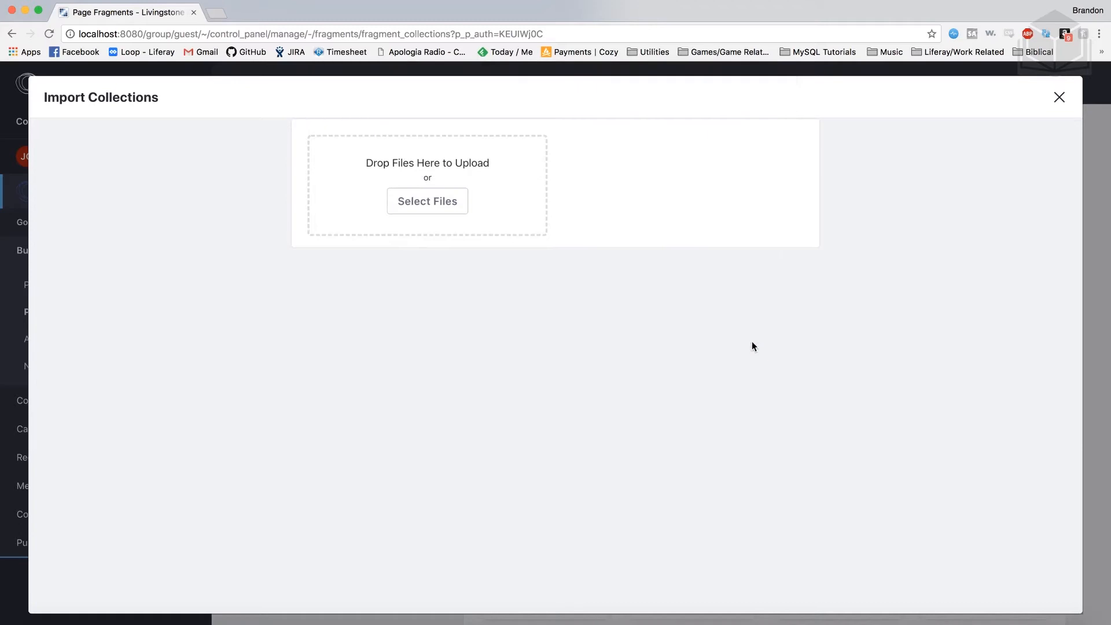
{"action": "left_click", "coordinate": [614, 284]}
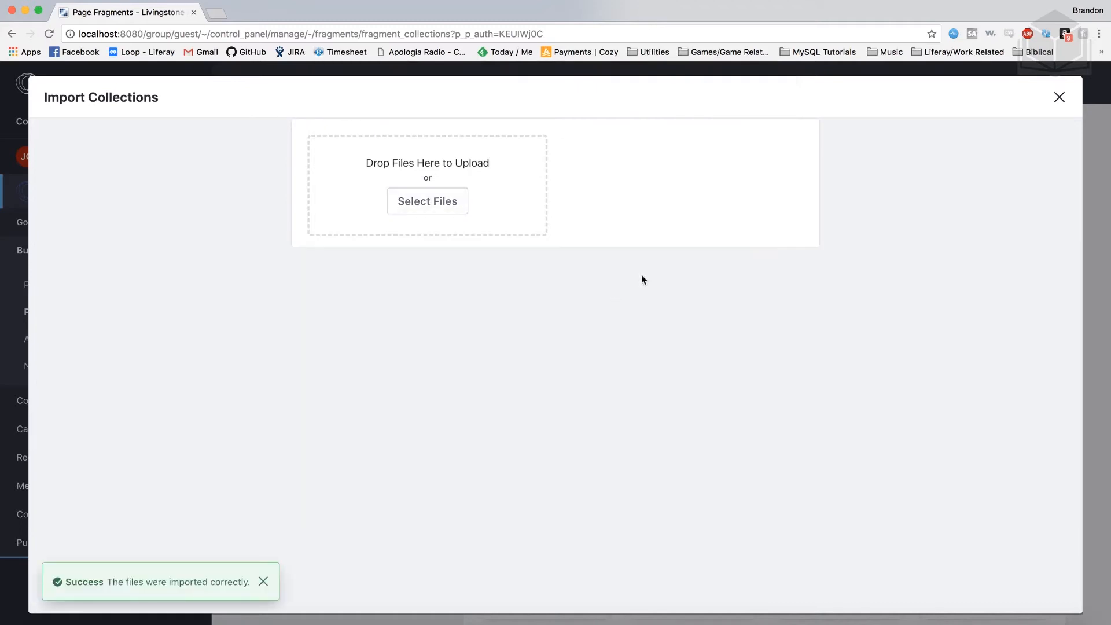
{"action": "left_click", "coordinate": [1058, 100]}
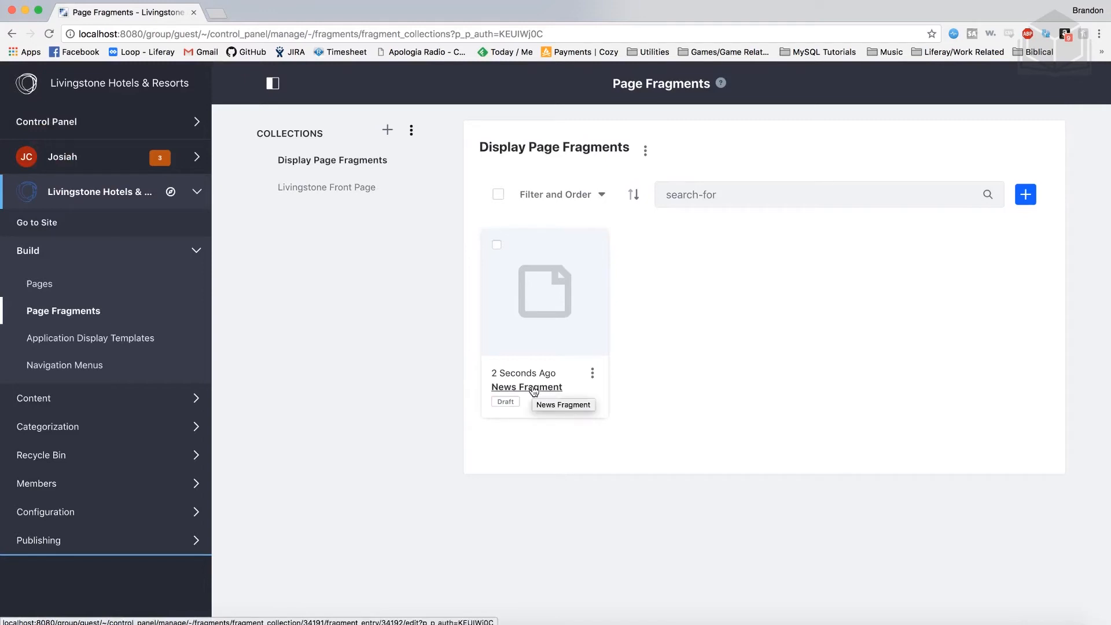
Review and publish the News Fragment, then go to Build > Pages
{"action": "left_click", "coordinate": [533, 392]}
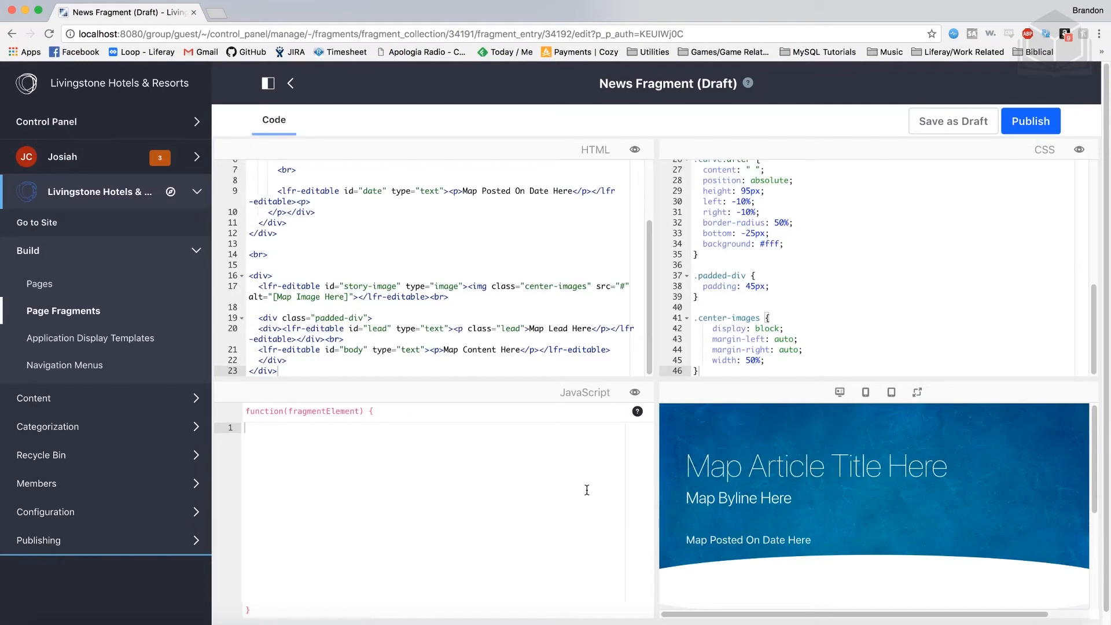
{"action": "scroll", "coordinate": [929, 499], "scroll_direction": "down", "scroll_amount": 5}
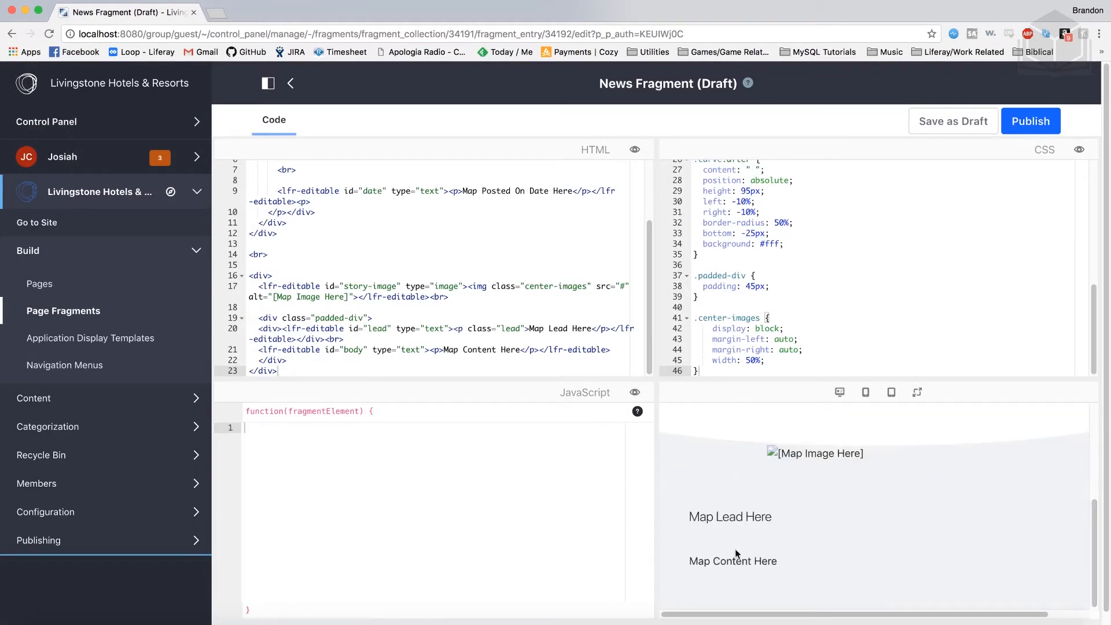
{"action": "scroll", "coordinate": [938, 574], "scroll_direction": "up", "scroll_amount": 5}
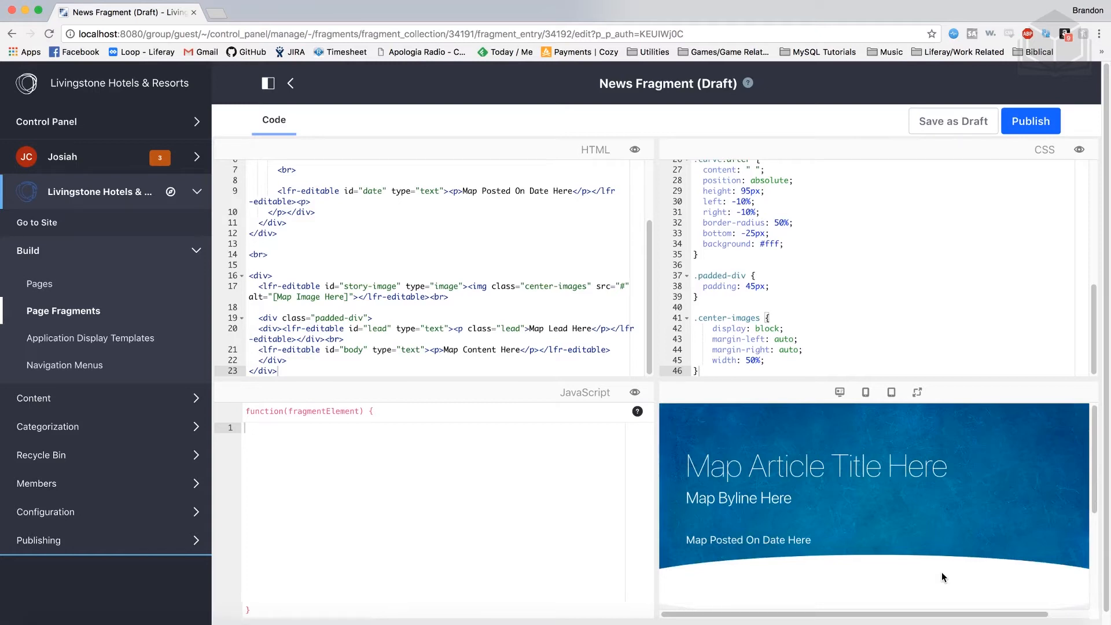
{"action": "left_click", "coordinate": [1030, 123]}
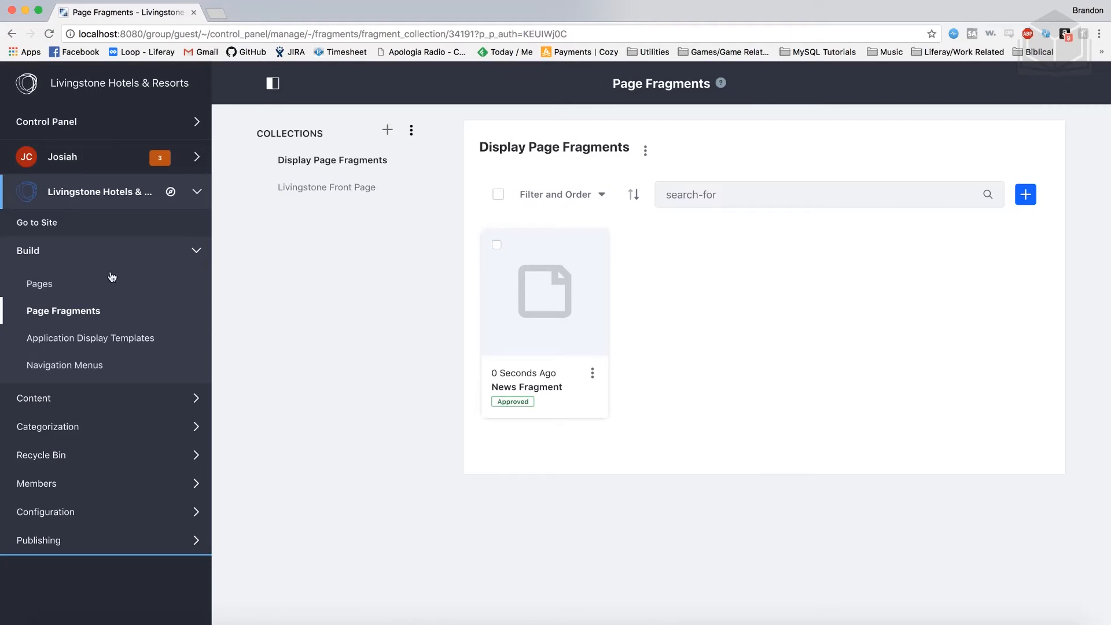
{"action": "left_click", "coordinate": [49, 283]}
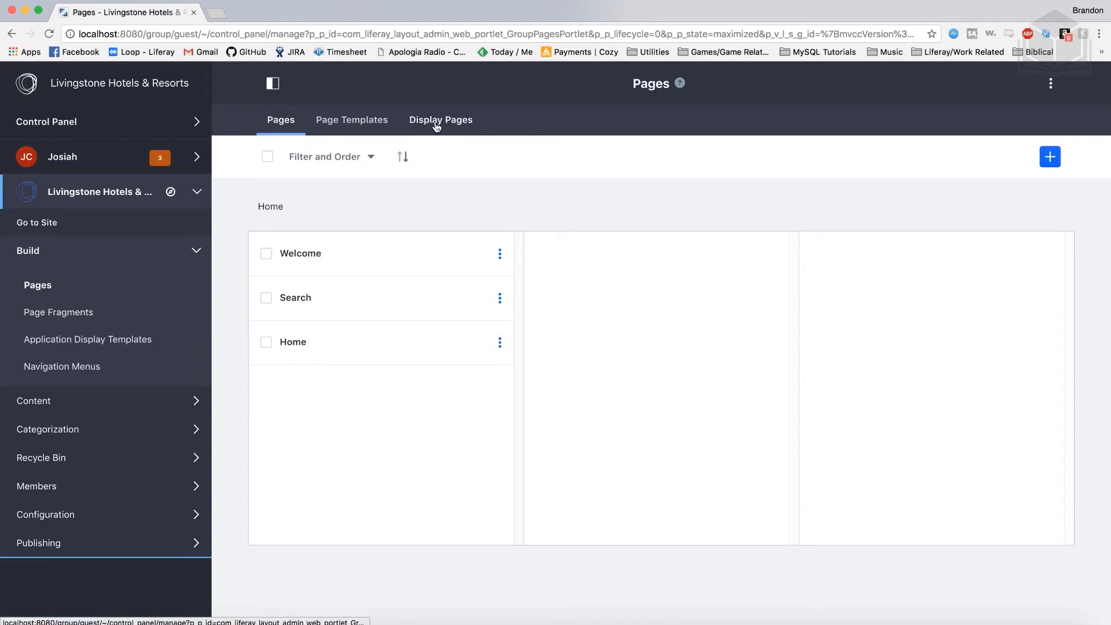
Add a display page named 'News Content' under Display Pages
{"action": "left_click", "coordinate": [443, 122]}
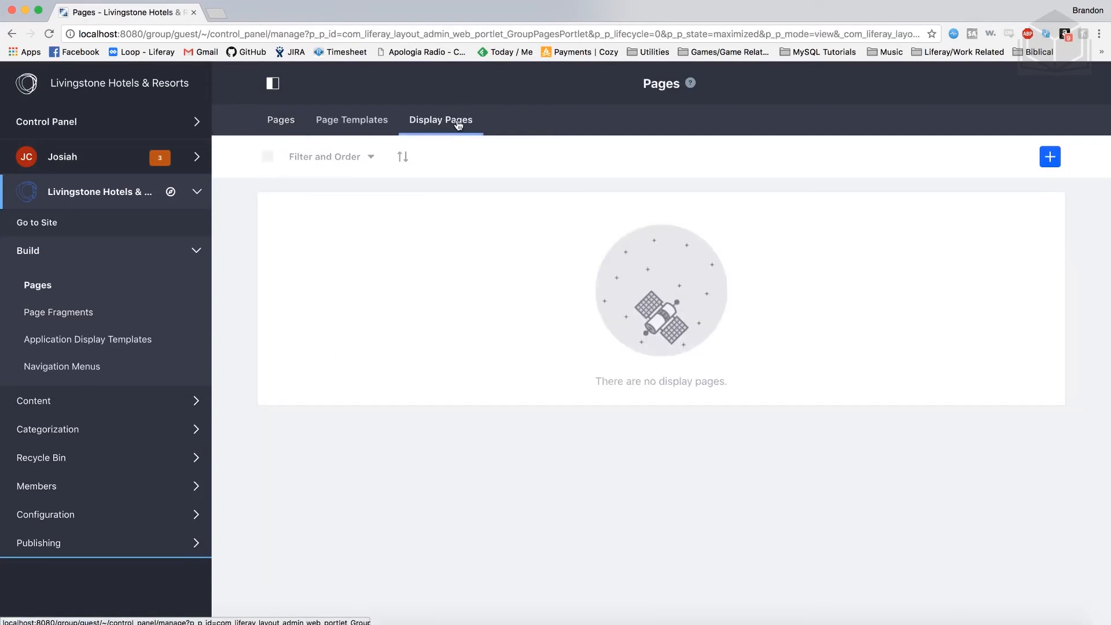
{"action": "left_click", "coordinate": [1051, 158]}
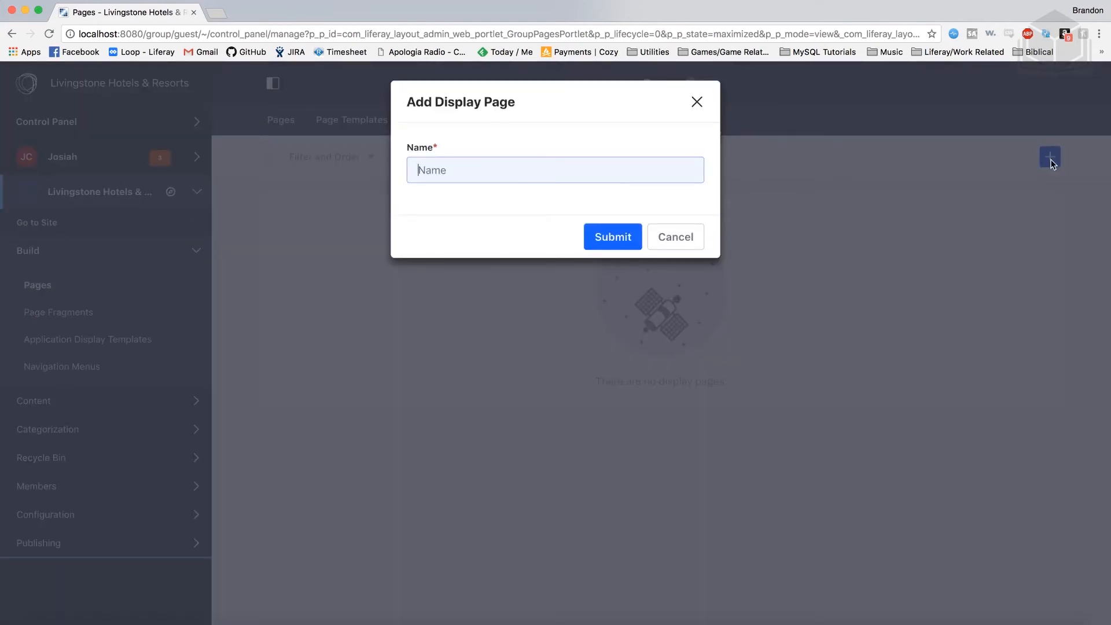
{"action": "type", "text": "News Content"}
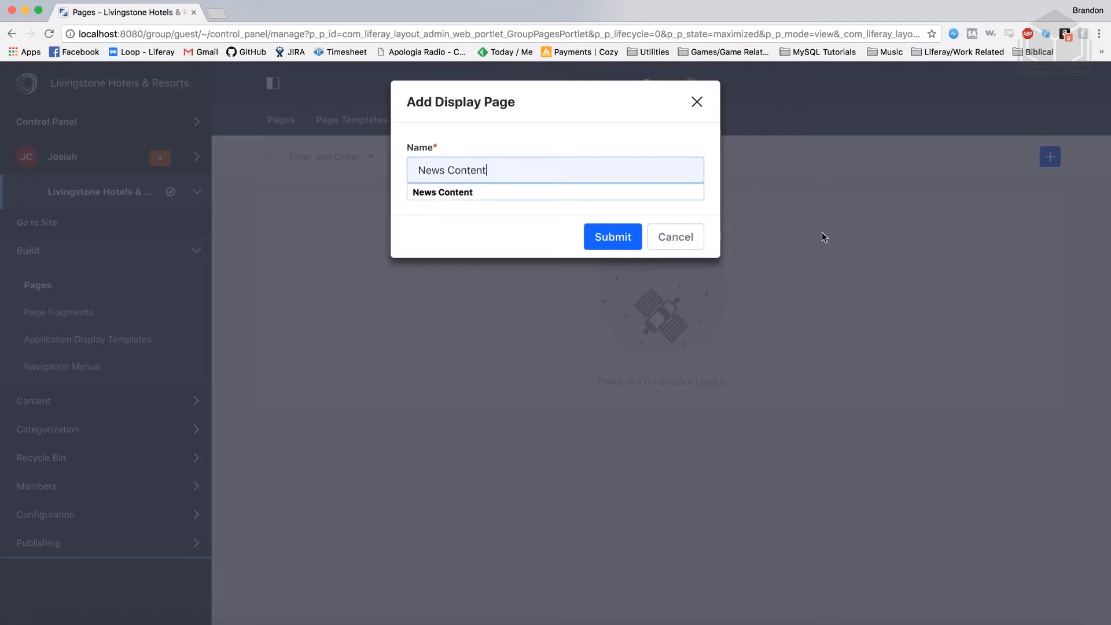
{"action": "left_click", "coordinate": [624, 243]}
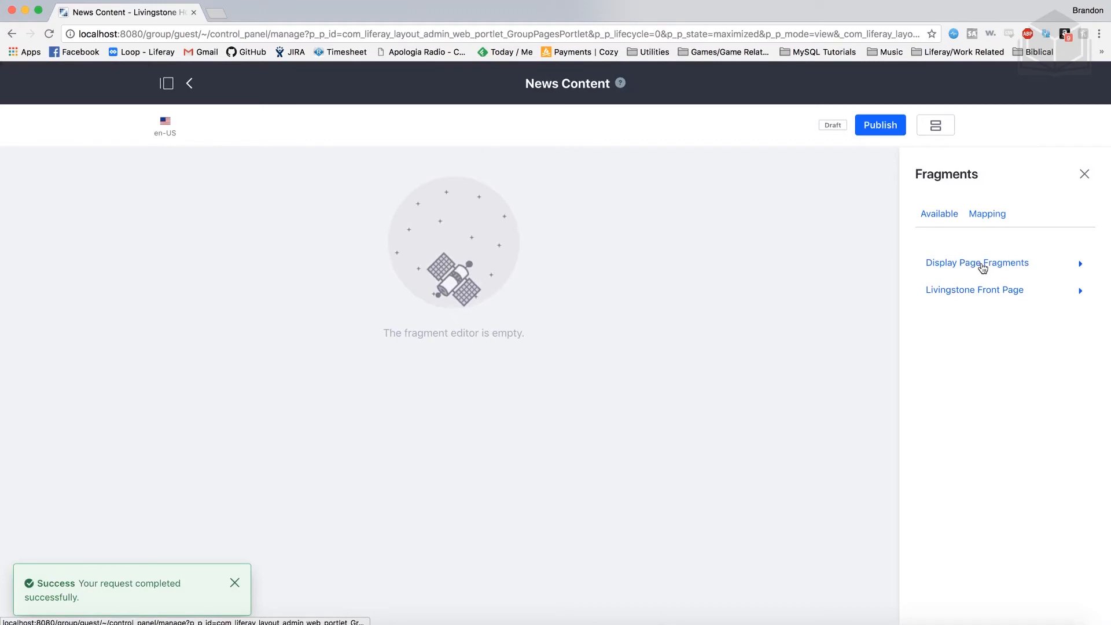
Place the News Fragment from Display Page Fragments on the page and view its Mapping settings
{"action": "left_click", "coordinate": [1081, 265]}
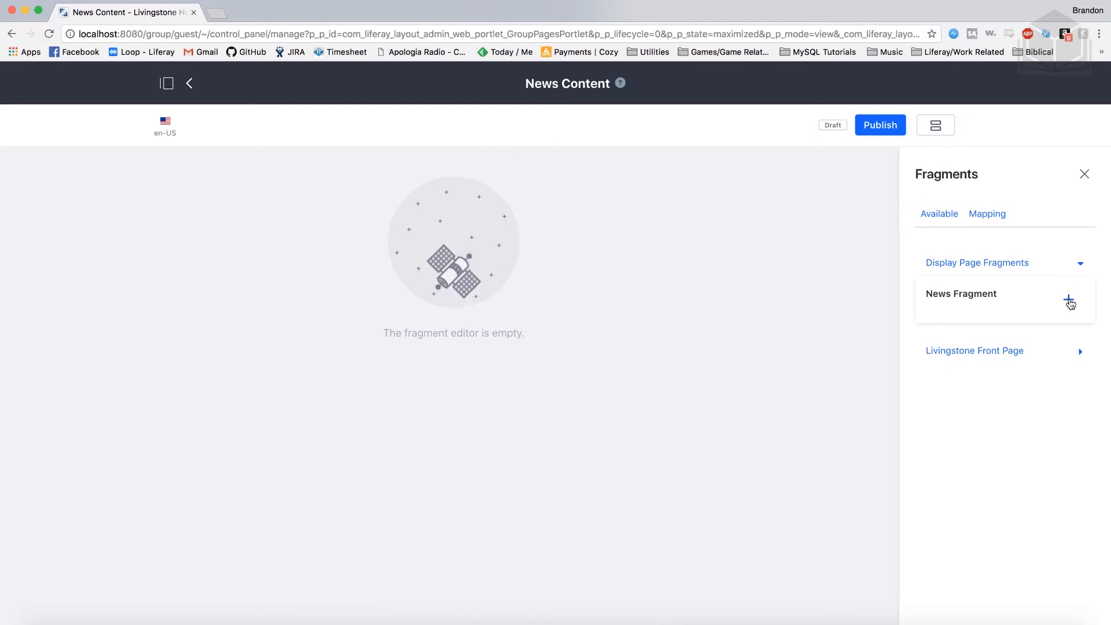
{"action": "left_click", "coordinate": [1069, 301]}
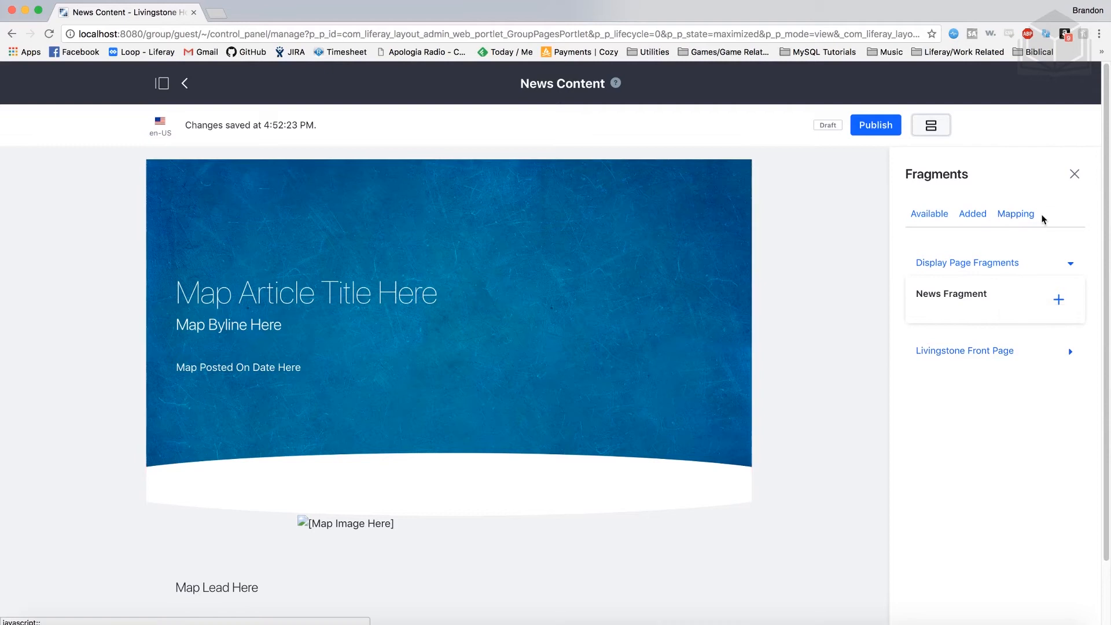
{"action": "left_click", "coordinate": [1022, 220]}
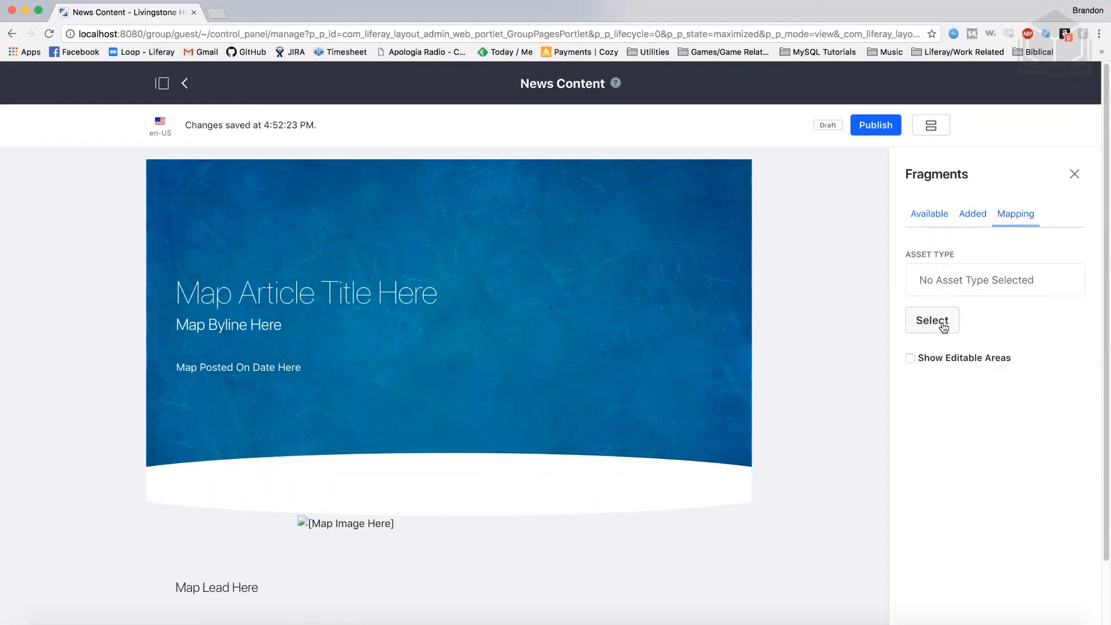
Map the display page to Web Content Article with the News subtype and save
{"action": "left_click", "coordinate": [944, 328]}
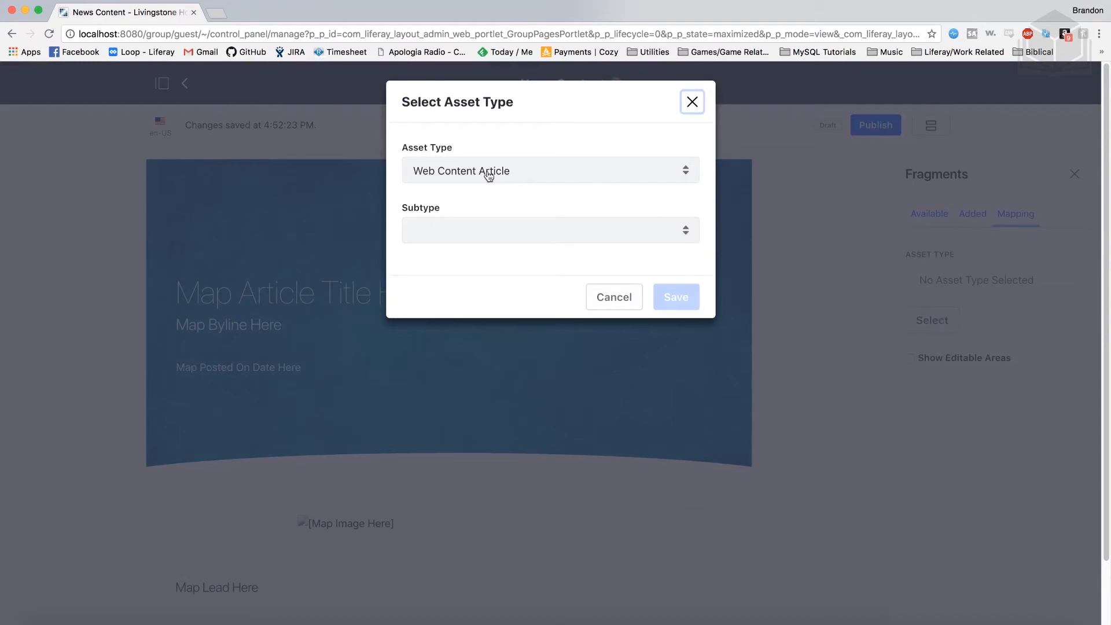
{"action": "left_click", "coordinate": [527, 171]}
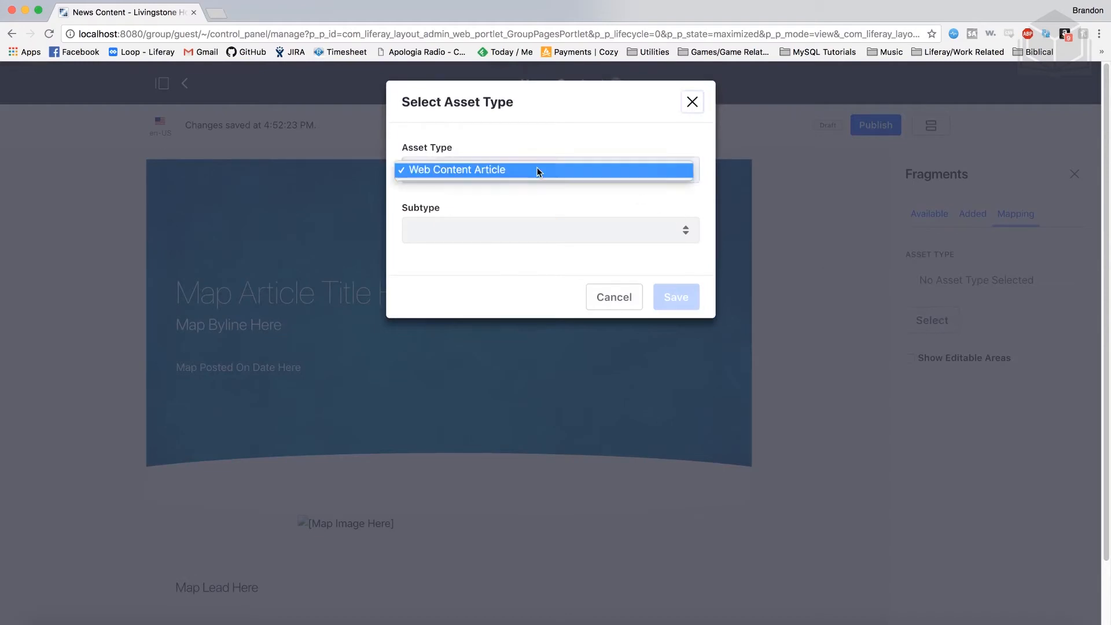
{"action": "left_click", "coordinate": [545, 168]}
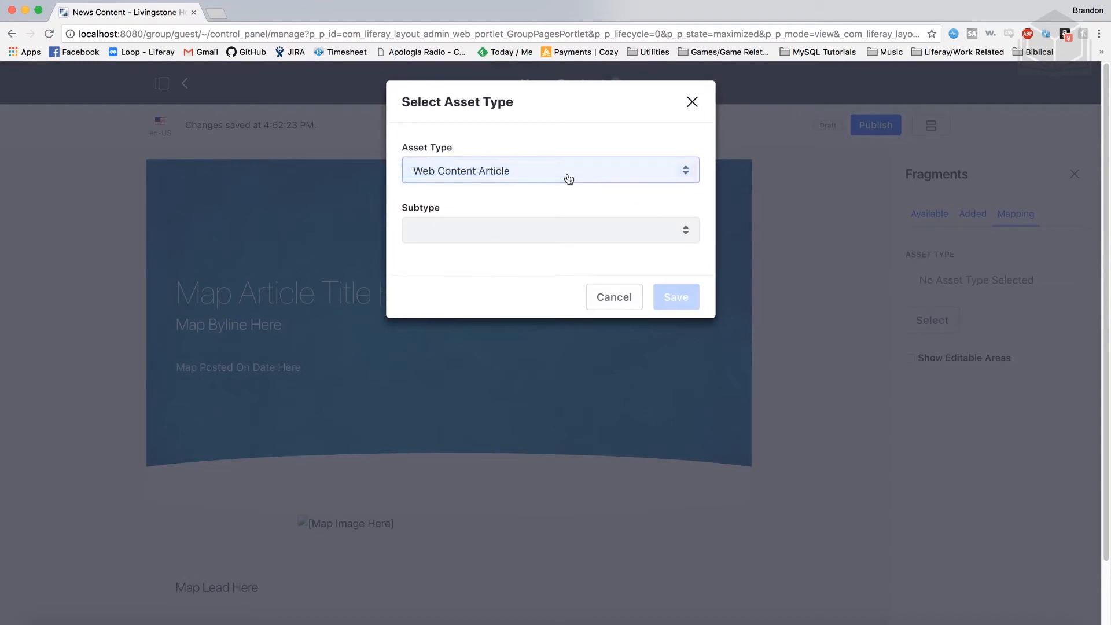
{"action": "left_click", "coordinate": [529, 230]}
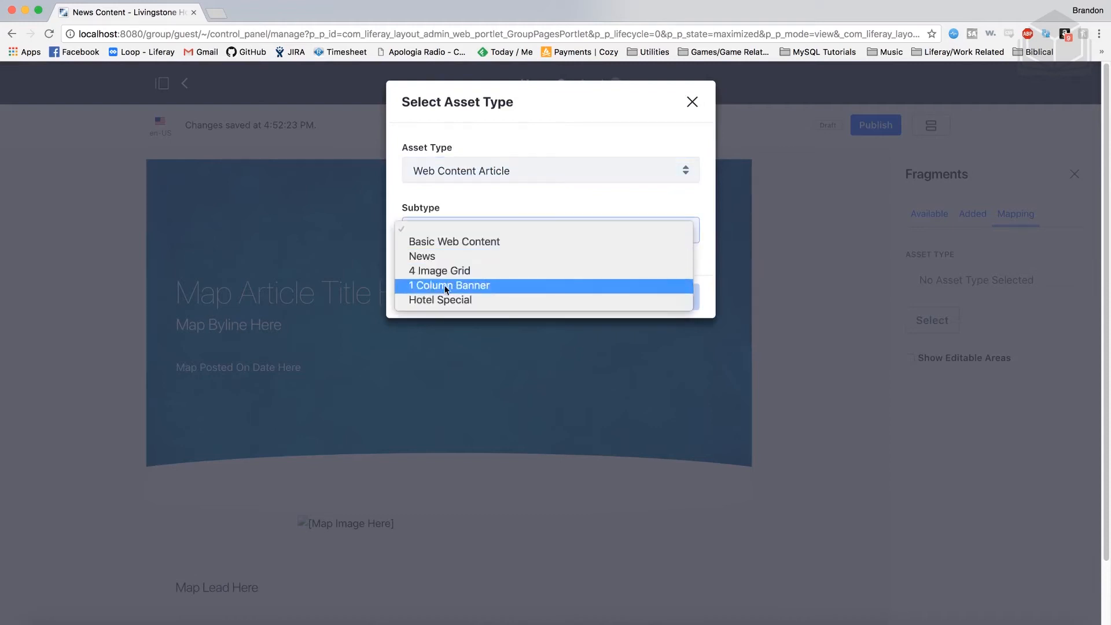
{"action": "left_click", "coordinate": [485, 258]}
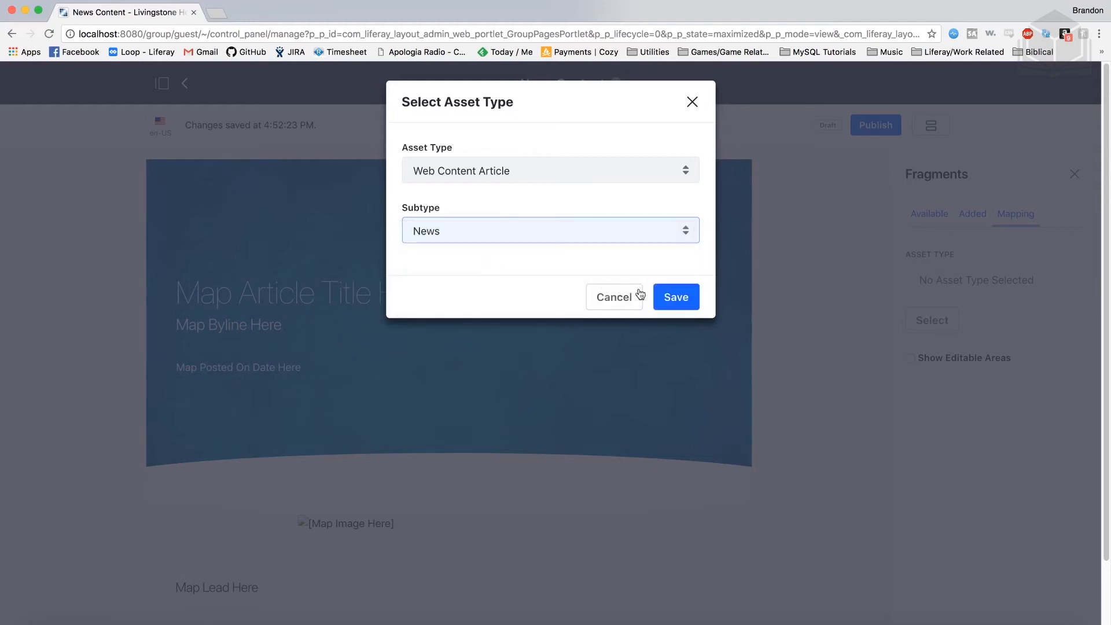
{"action": "left_click", "coordinate": [693, 305]}
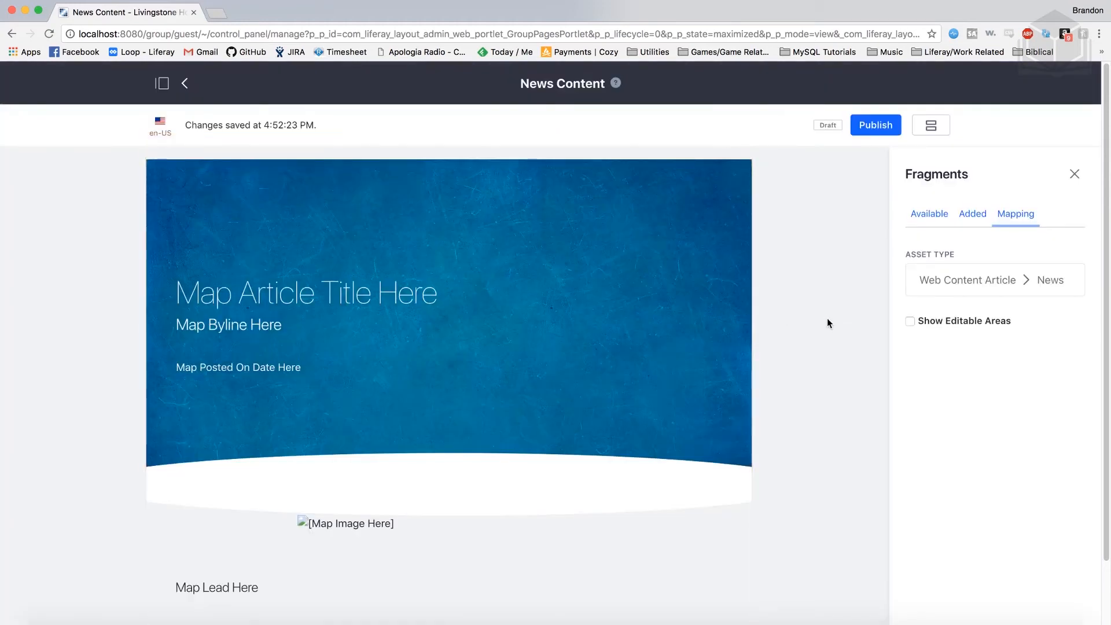
{"action": "scroll", "coordinate": [827, 319], "scroll_direction": "down", "scroll_amount": 1}
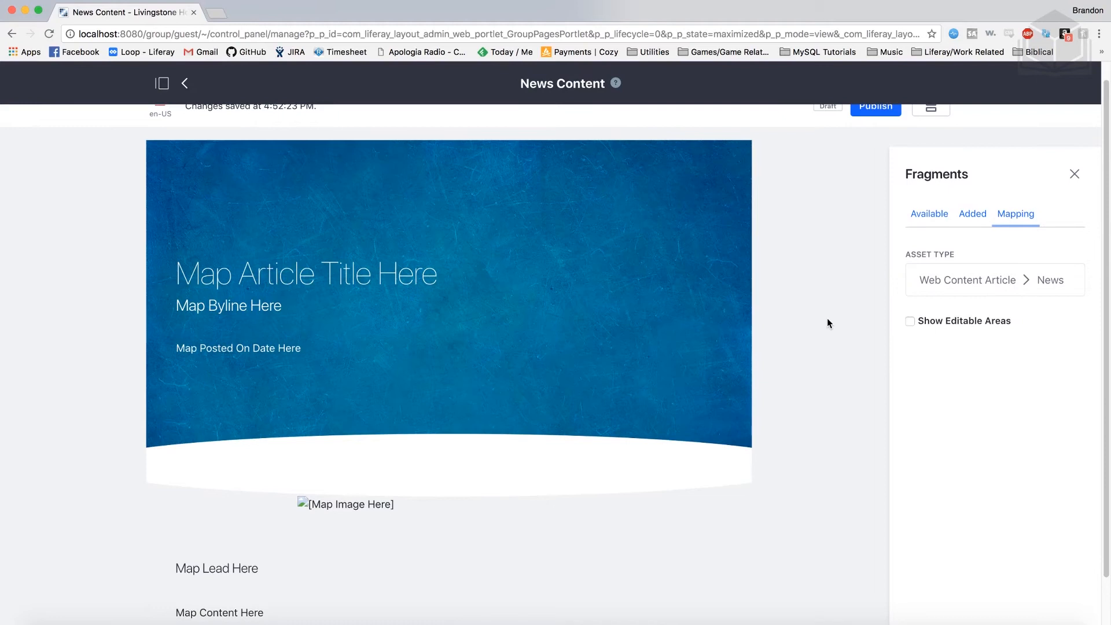
{"action": "scroll", "coordinate": [828, 319], "scroll_direction": "up", "scroll_amount": 1}
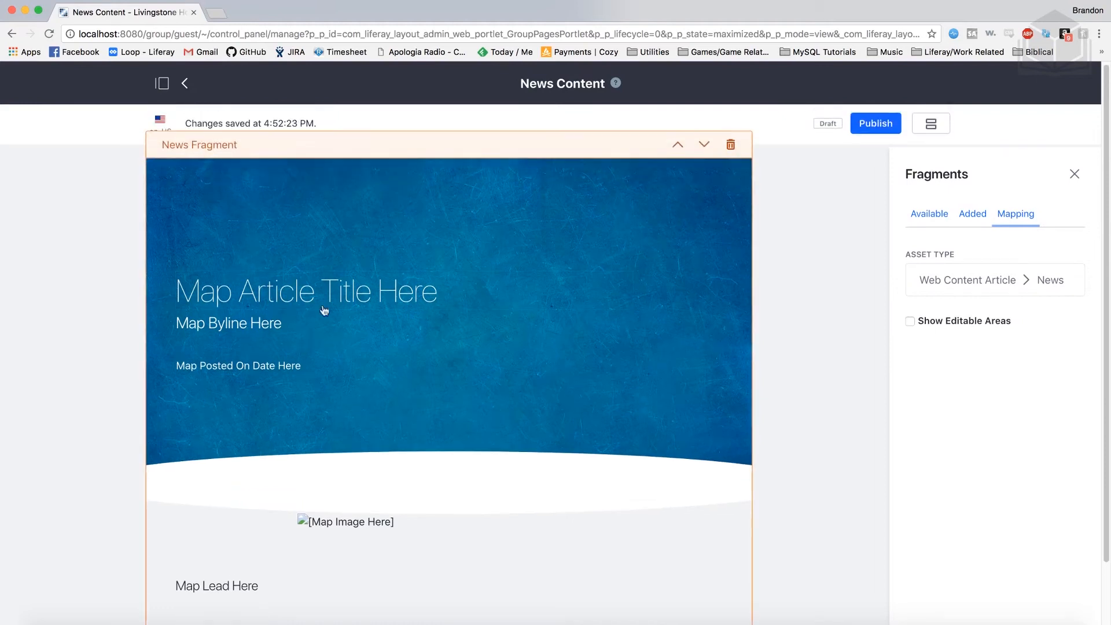
Map the title, byline and date placeholders to Article Title, Byline and Posted On
{"action": "left_click", "coordinate": [452, 301]}
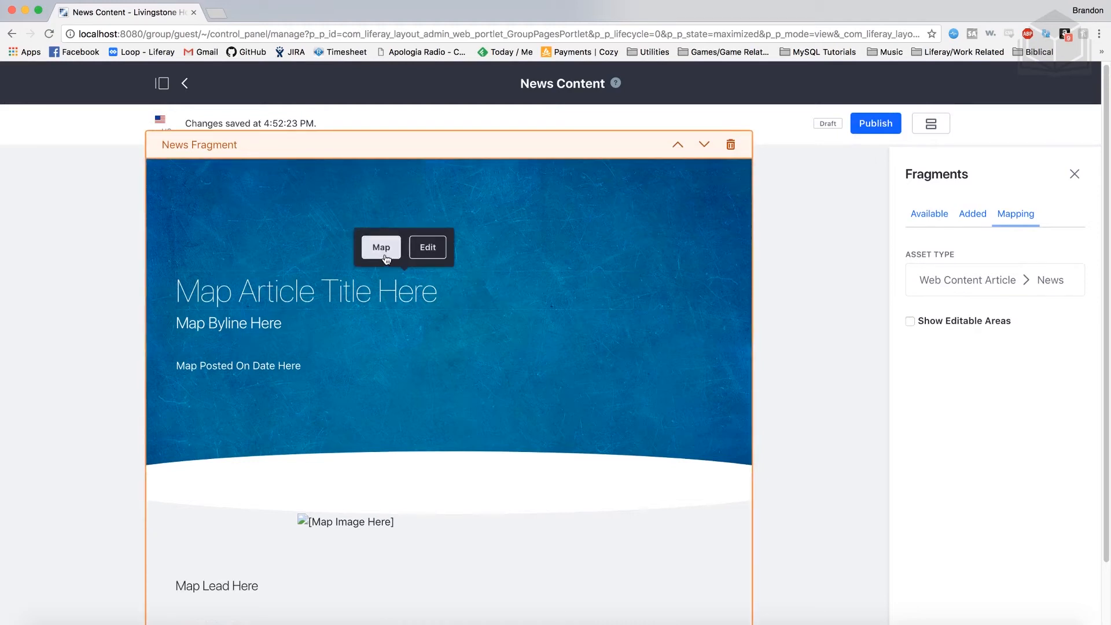
{"action": "left_click", "coordinate": [382, 248]}
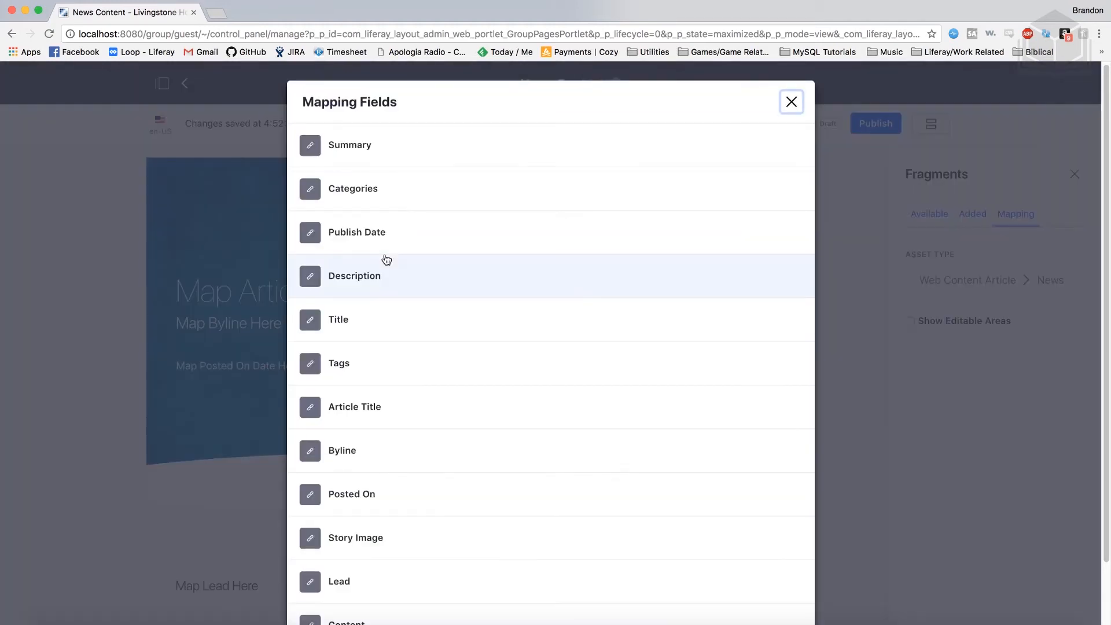
{"action": "scroll", "coordinate": [489, 311], "scroll_direction": "down", "scroll_amount": 1}
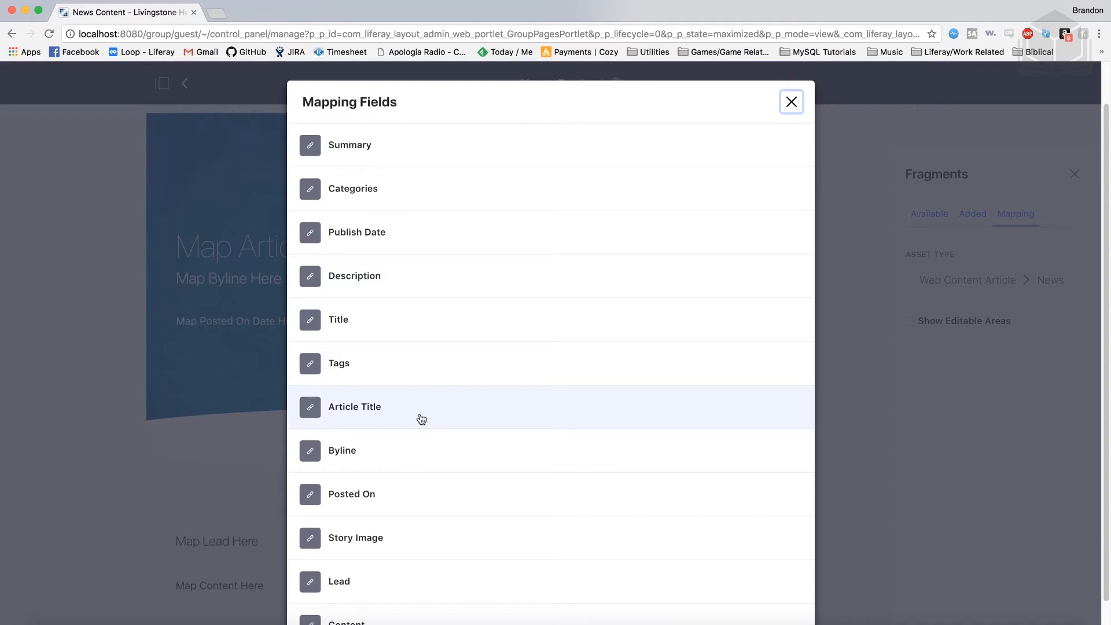
{"action": "left_click", "coordinate": [388, 414]}
{"action": "scroll", "coordinate": [529, 404], "scroll_direction": "up", "scroll_amount": 1}
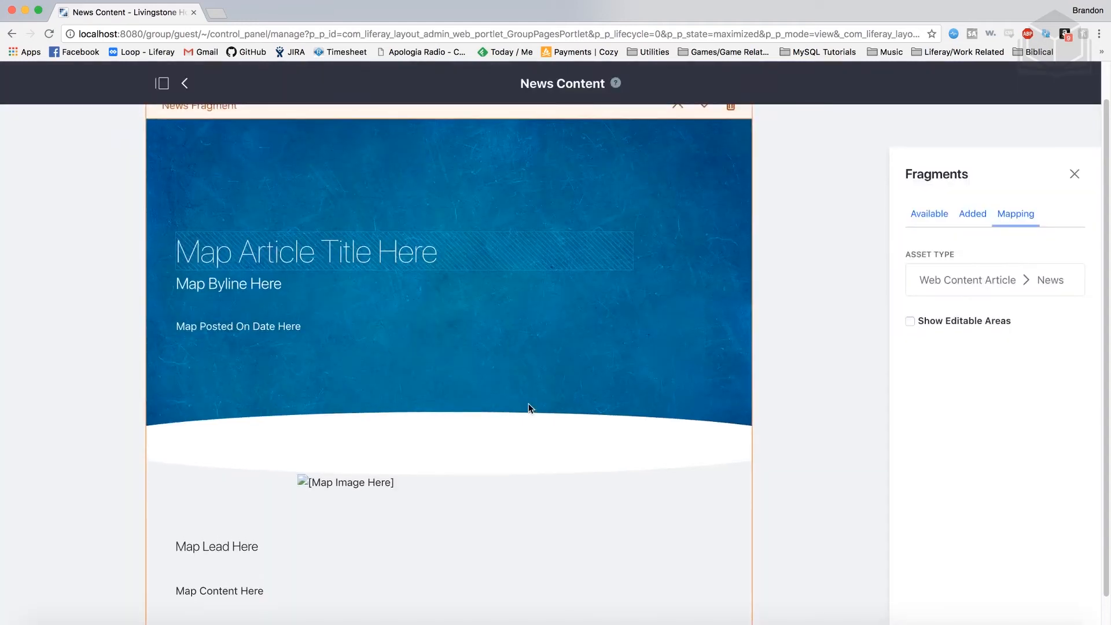
{"action": "left_click", "coordinate": [281, 296]}
{"action": "left_click", "coordinate": [377, 257]}
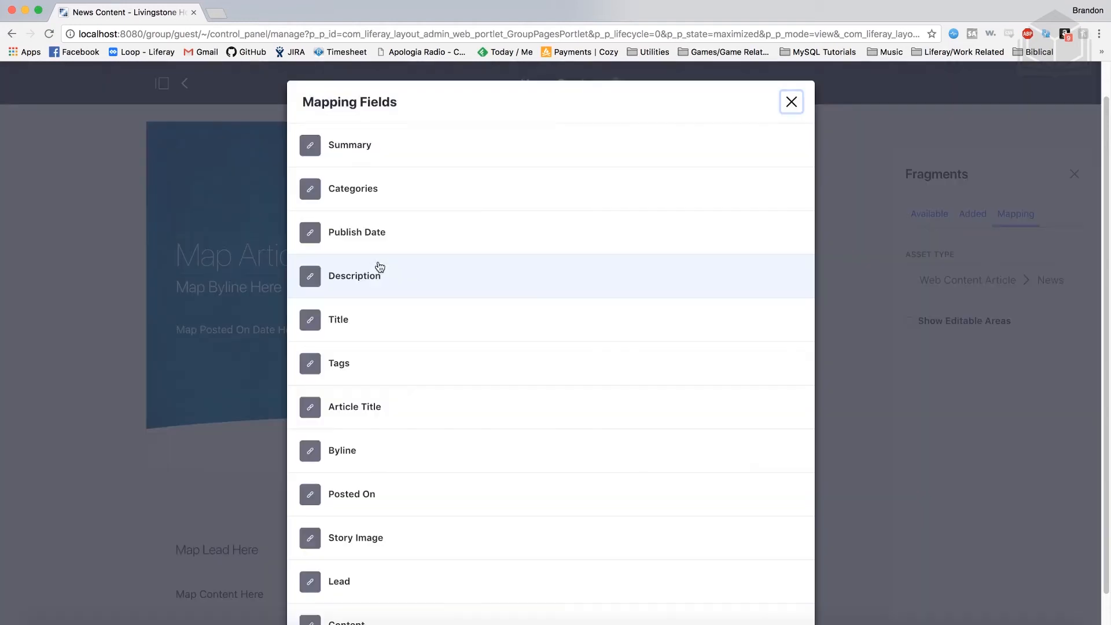
{"action": "left_click", "coordinate": [381, 448]}
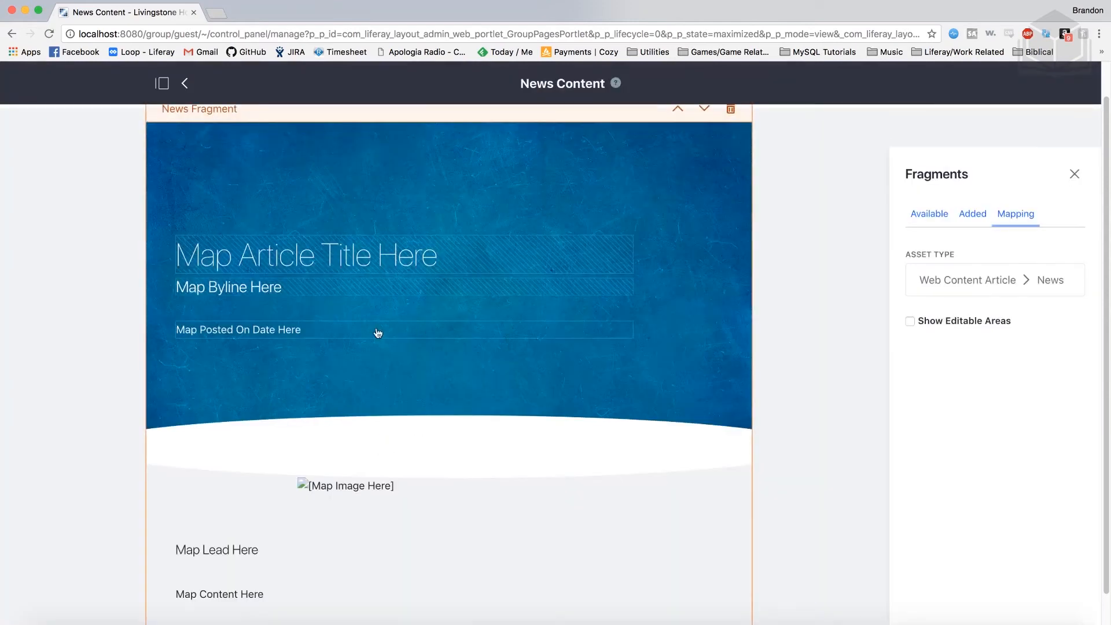
{"action": "left_click", "coordinate": [307, 333]}
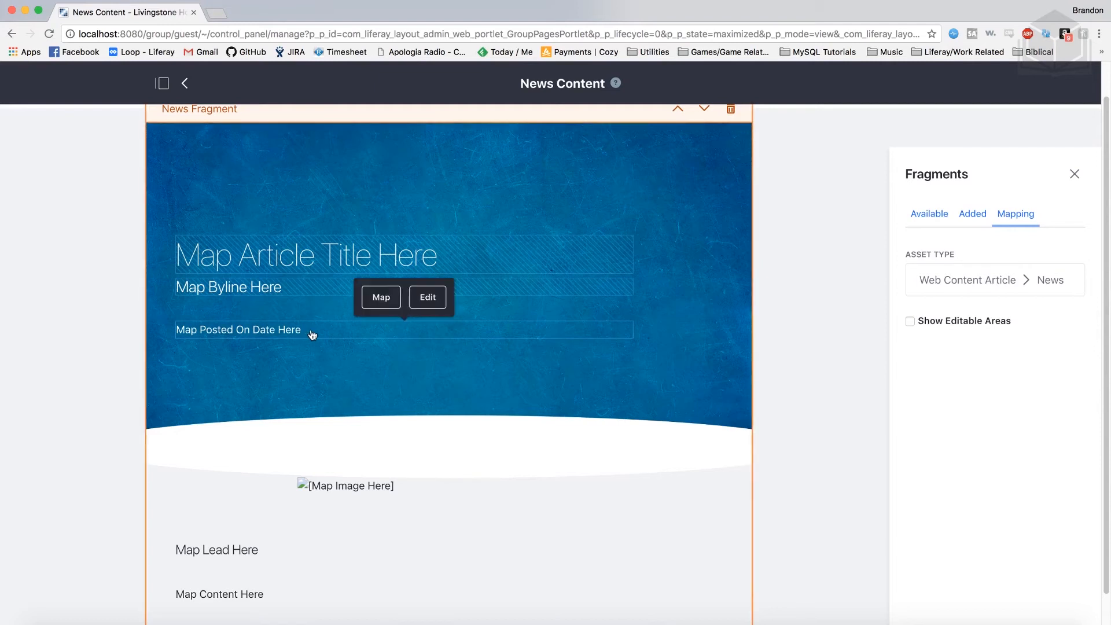
{"action": "left_click", "coordinate": [380, 297]}
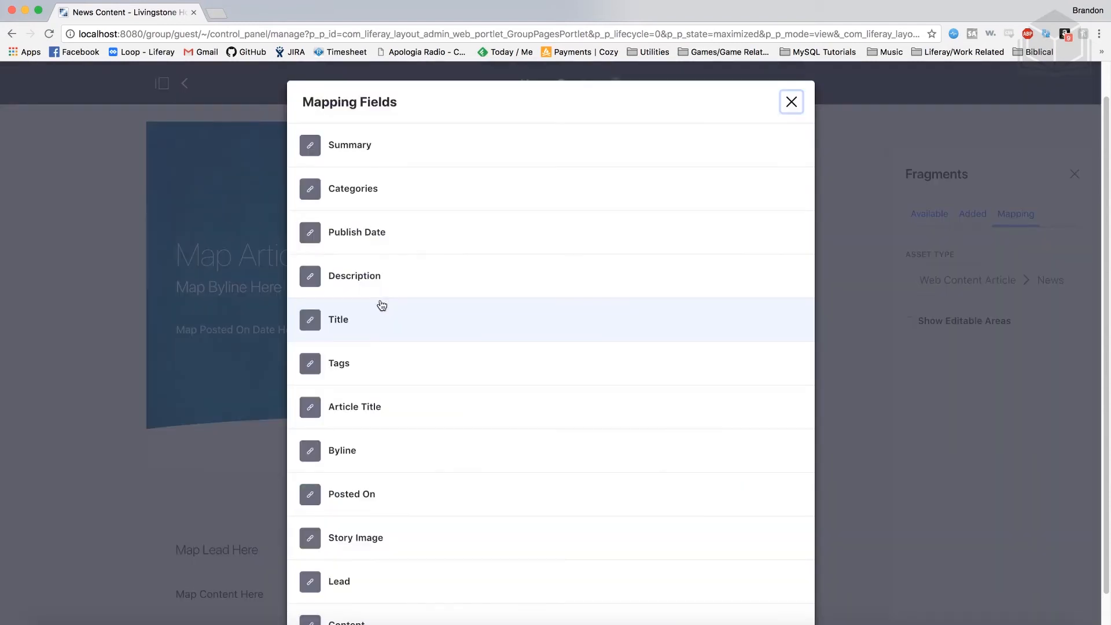
{"action": "left_click", "coordinate": [401, 496]}
{"action": "scroll", "coordinate": [408, 332], "scroll_direction": "down", "scroll_amount": 1}
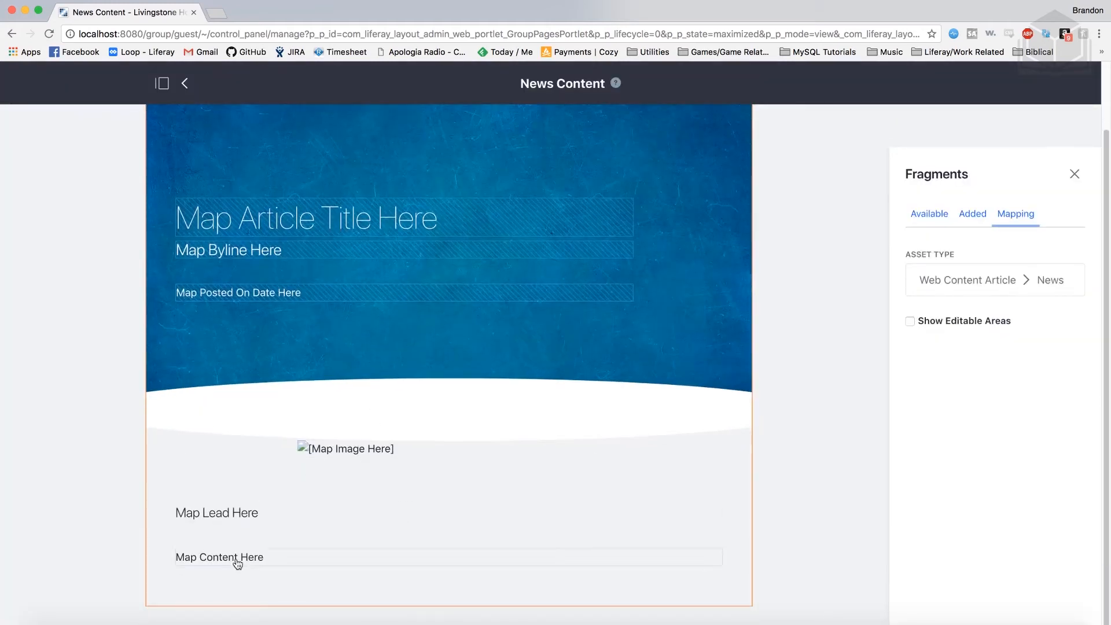
Map the image placeholder to Story Image, lead to Lead, and content to Content
{"action": "left_click", "coordinate": [355, 457]}
{"action": "left_click", "coordinate": [406, 417]}
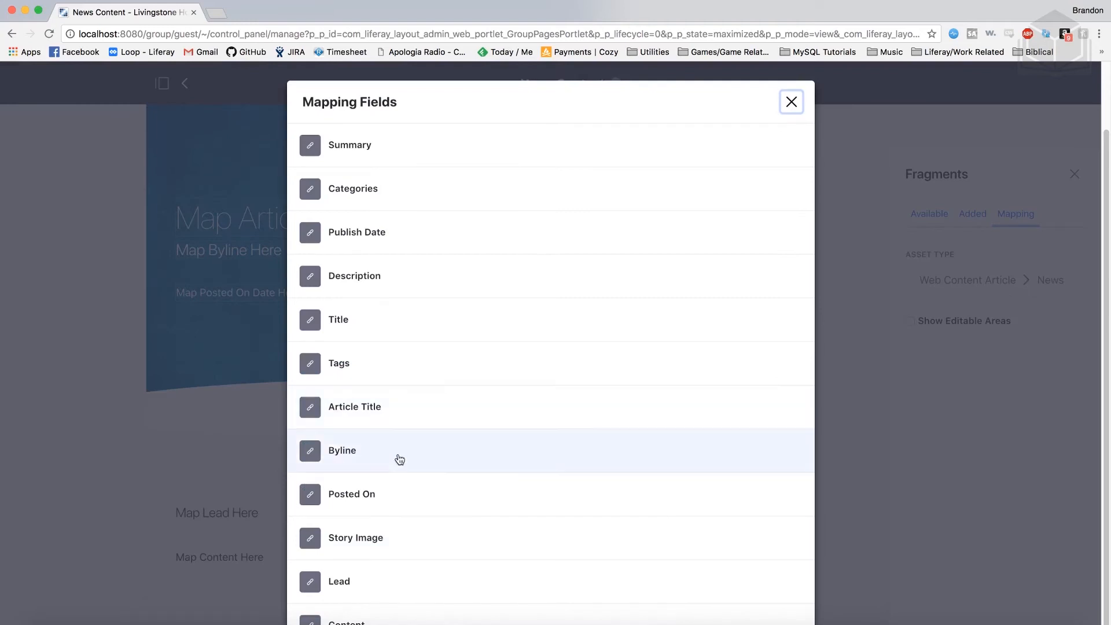
{"action": "left_click", "coordinate": [394, 544]}
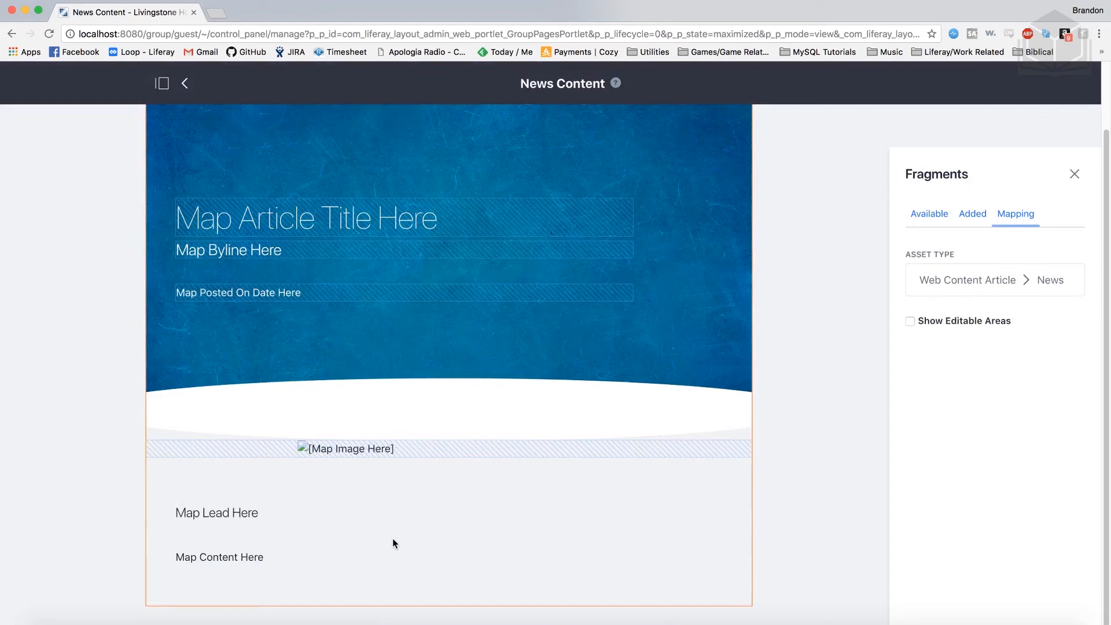
{"action": "left_click", "coordinate": [293, 519]}
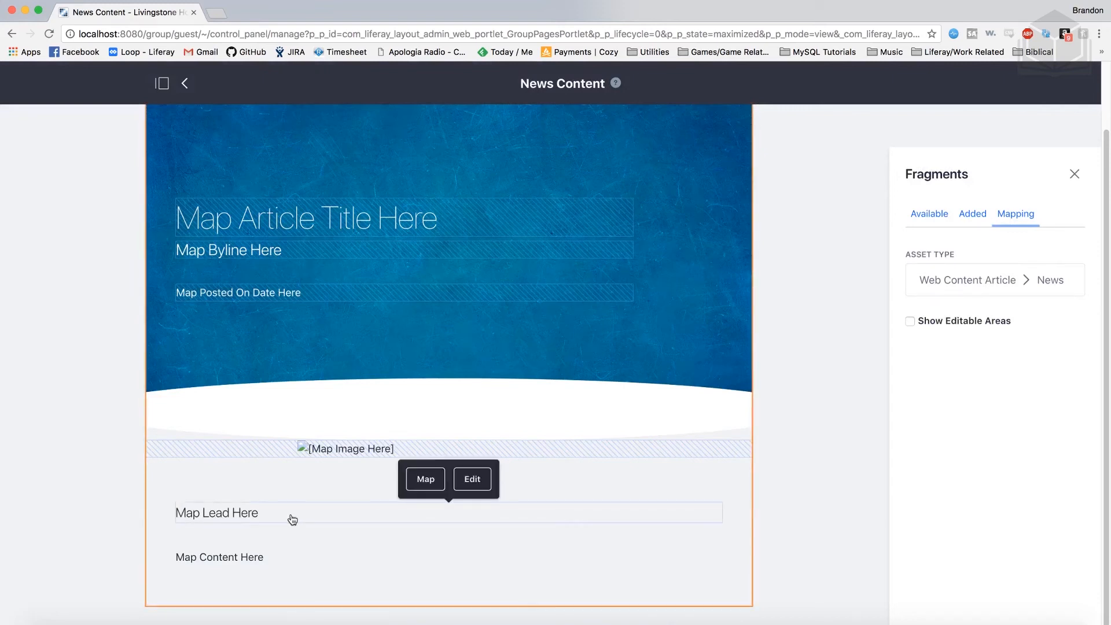
{"action": "left_click", "coordinate": [423, 479]}
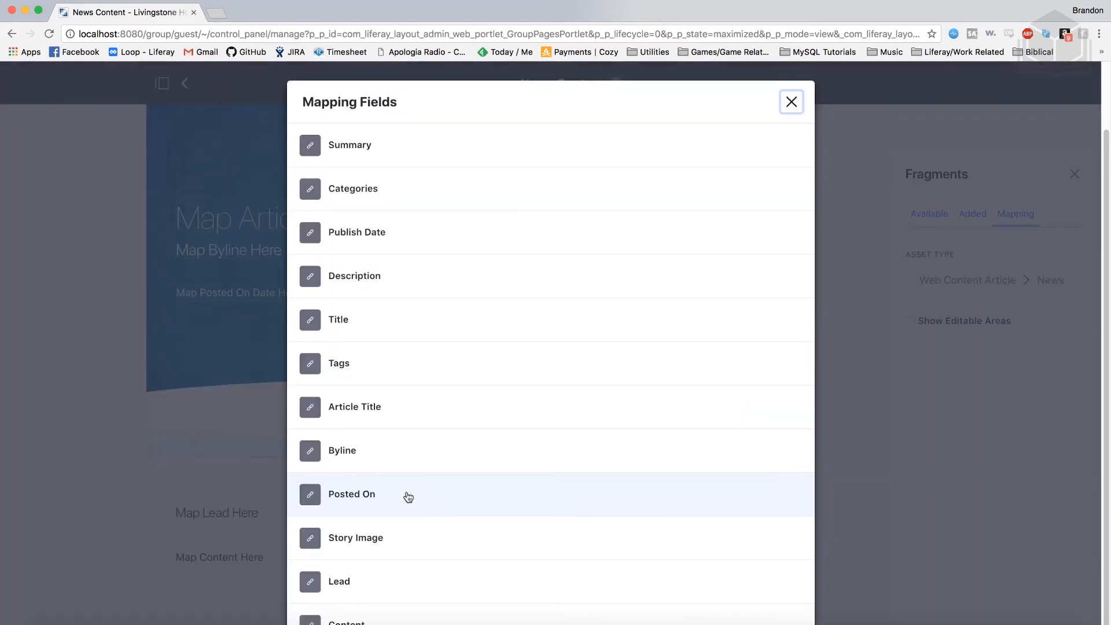
{"action": "left_click", "coordinate": [367, 584]}
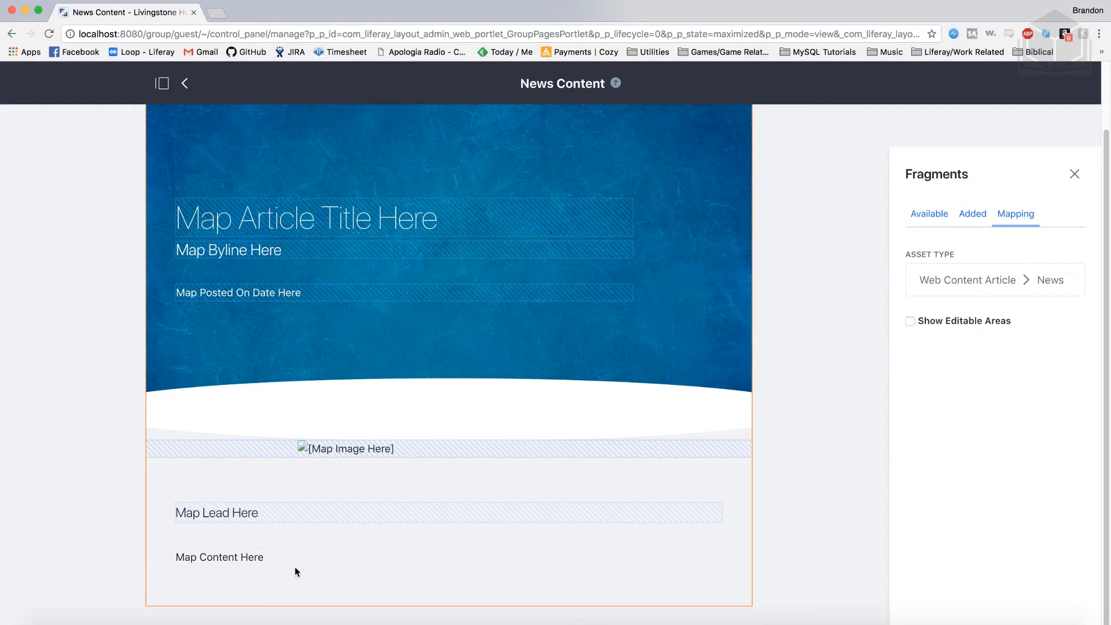
{"action": "left_click", "coordinate": [273, 564]}
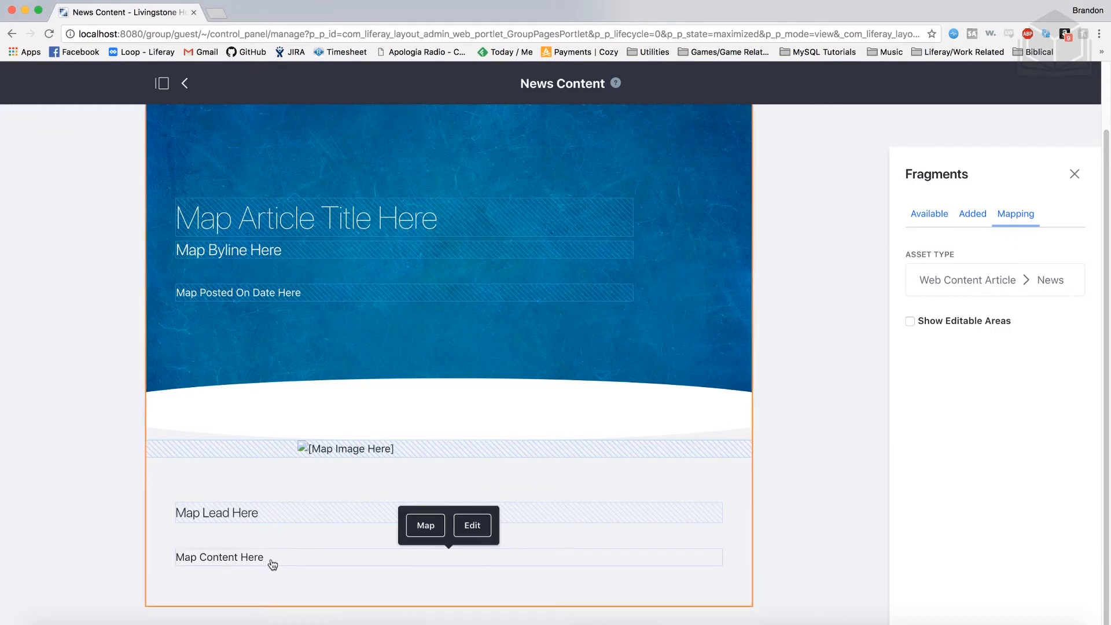
{"action": "left_click", "coordinate": [426, 525]}
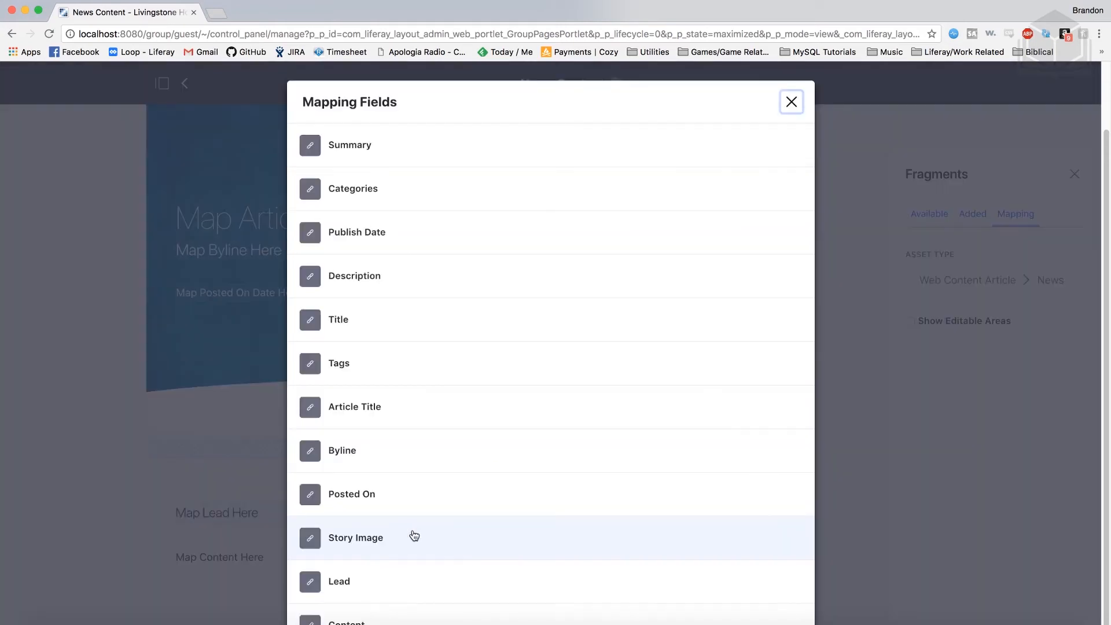
{"action": "left_click", "coordinate": [374, 620]}
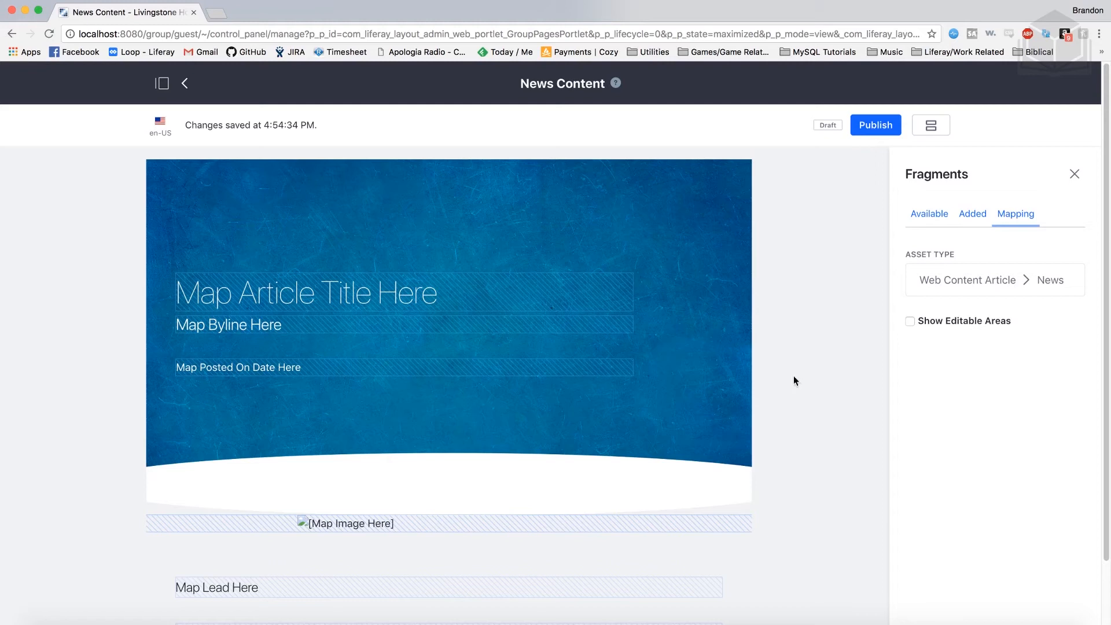
Publish the News Content display page and mark it as the default display page
{"action": "left_click", "coordinate": [875, 126]}
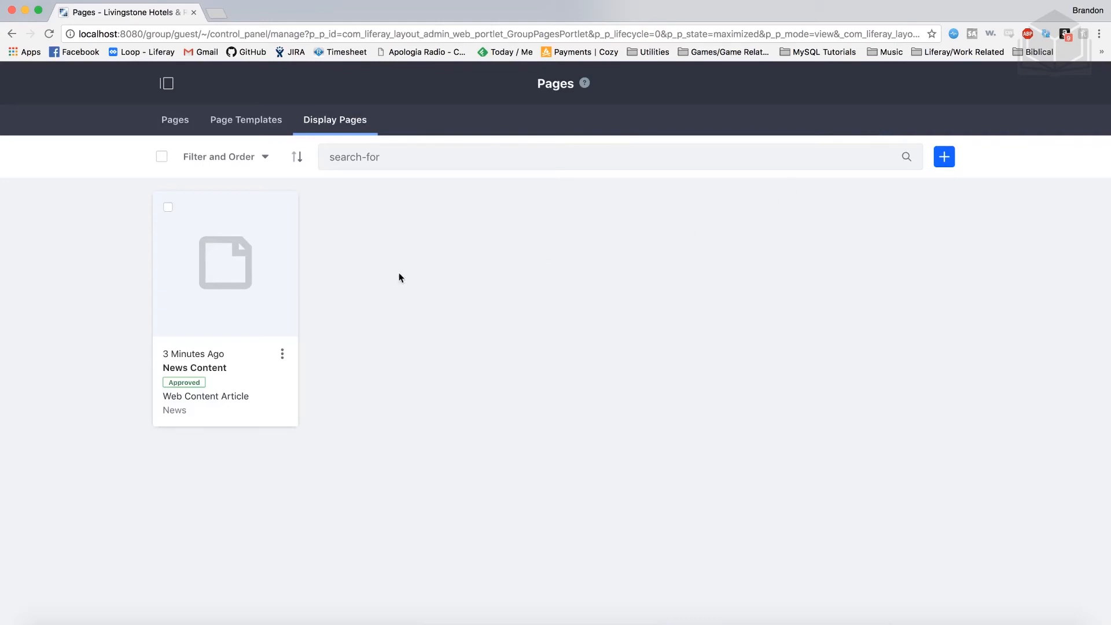
{"action": "left_click", "coordinate": [283, 355]}
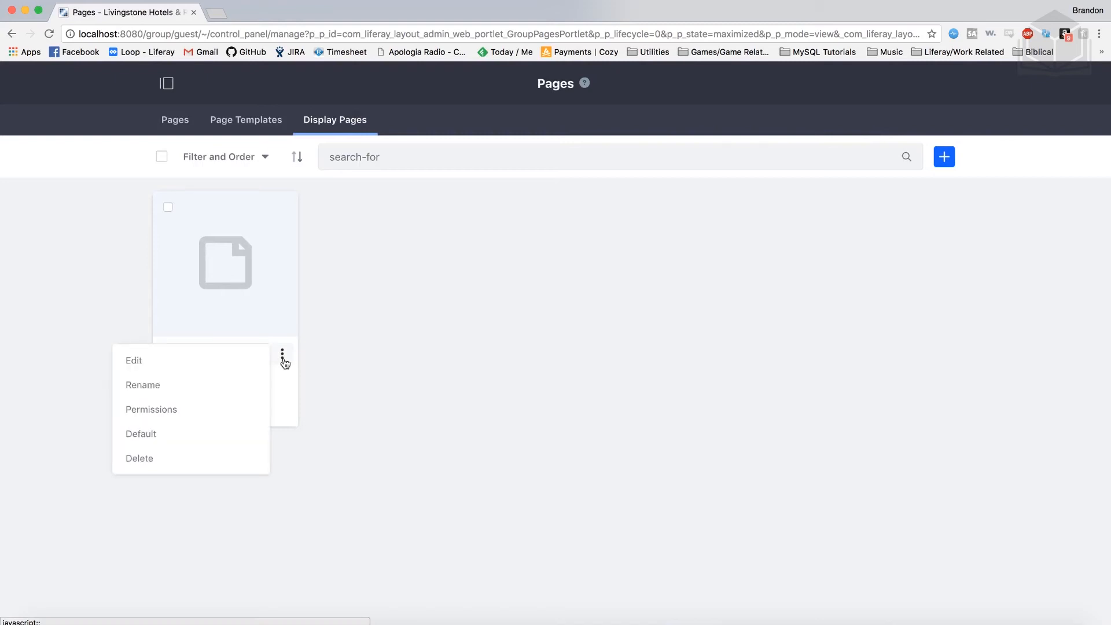
{"action": "left_click", "coordinate": [206, 442]}
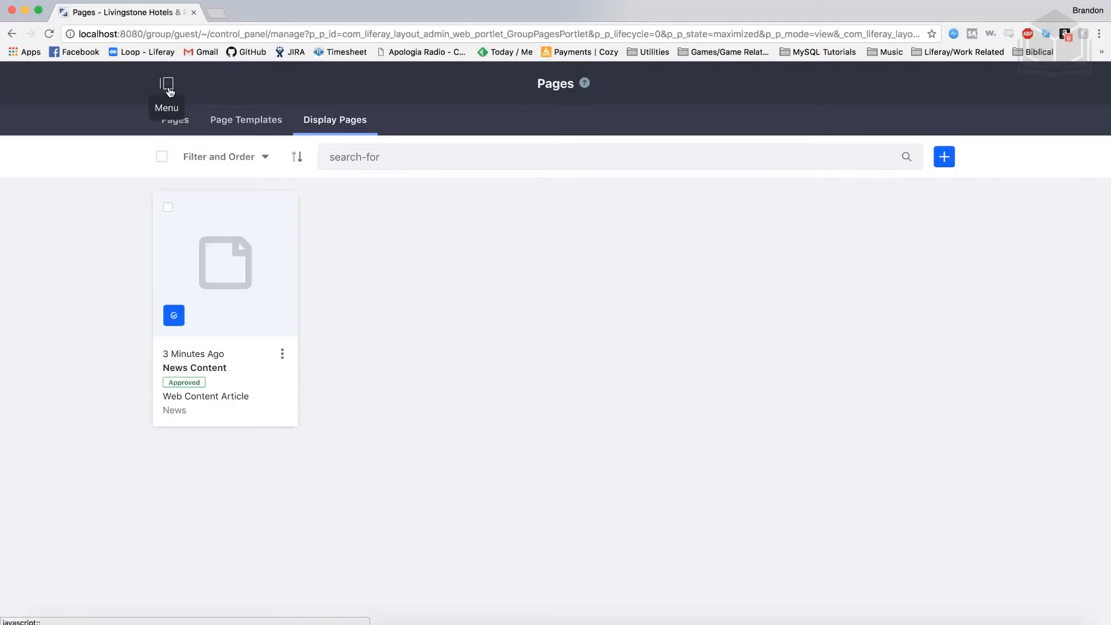
Open the product menu sidebar to show the site navigation
{"action": "left_click", "coordinate": [168, 87]}
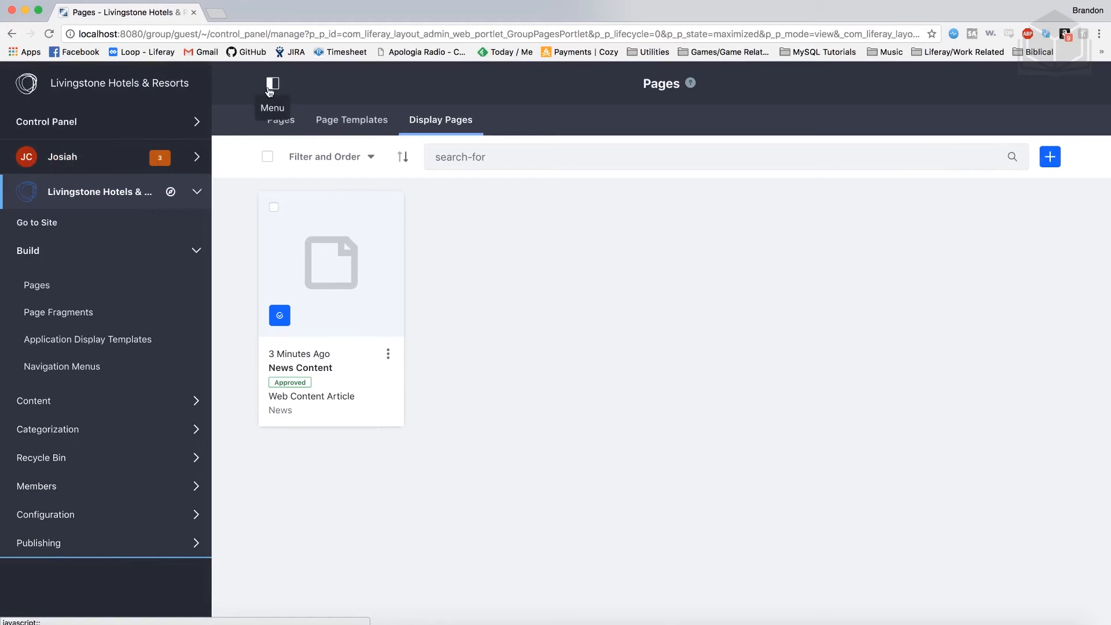
Go to Content > Web Content and start a new News article
{"action": "left_click", "coordinate": [78, 256]}
{"action": "left_click", "coordinate": [96, 280]}
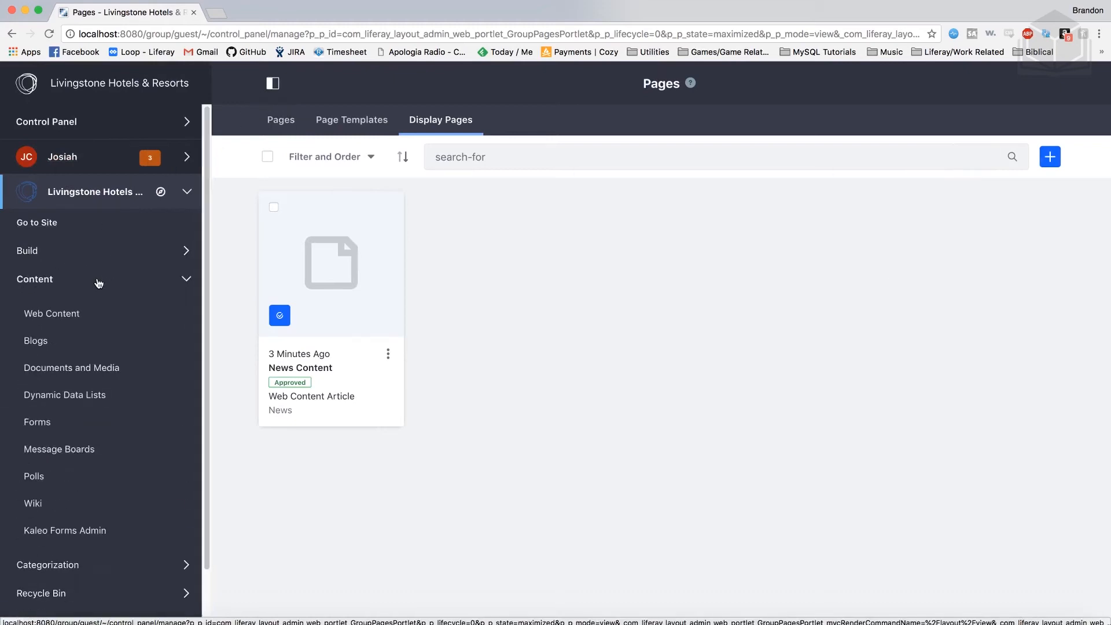
{"action": "left_click", "coordinate": [75, 316]}
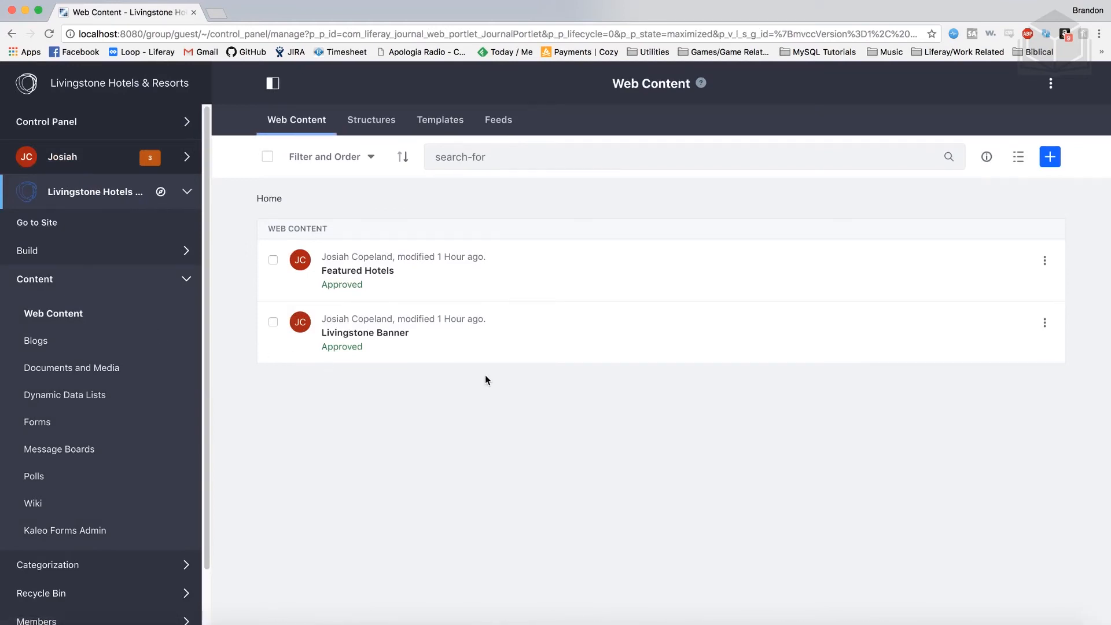
{"action": "left_click", "coordinate": [1048, 165]}
{"action": "left_click", "coordinate": [901, 146]}
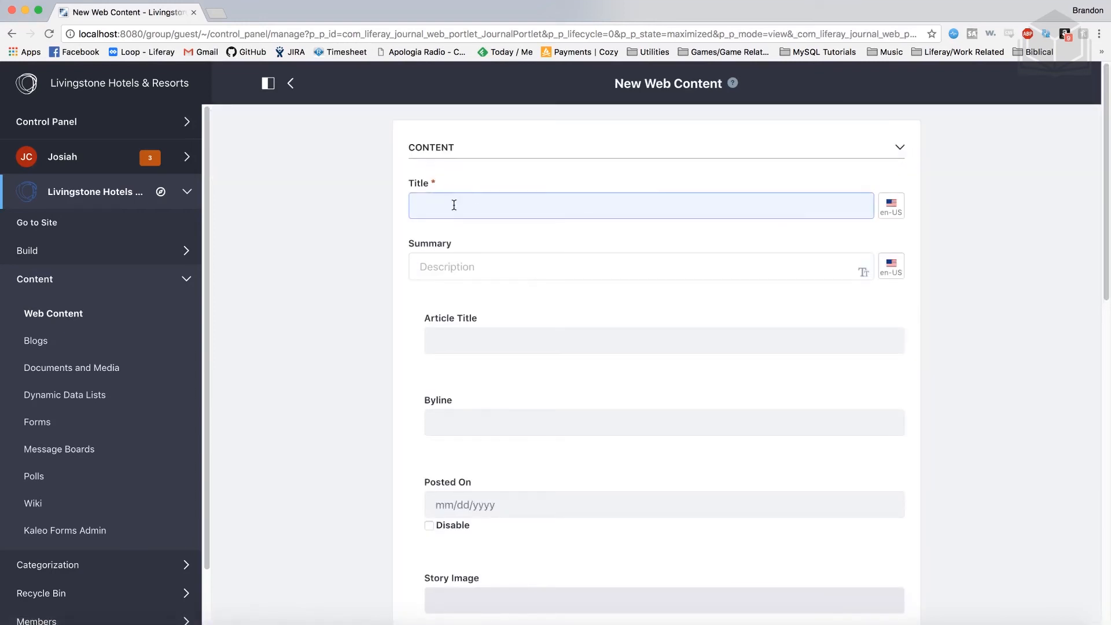
Enter the title 'New GM driven by desire to bring hotel back' and copy it into Article Title
{"action": "type", "text": "New GM driven by desire to bring "}
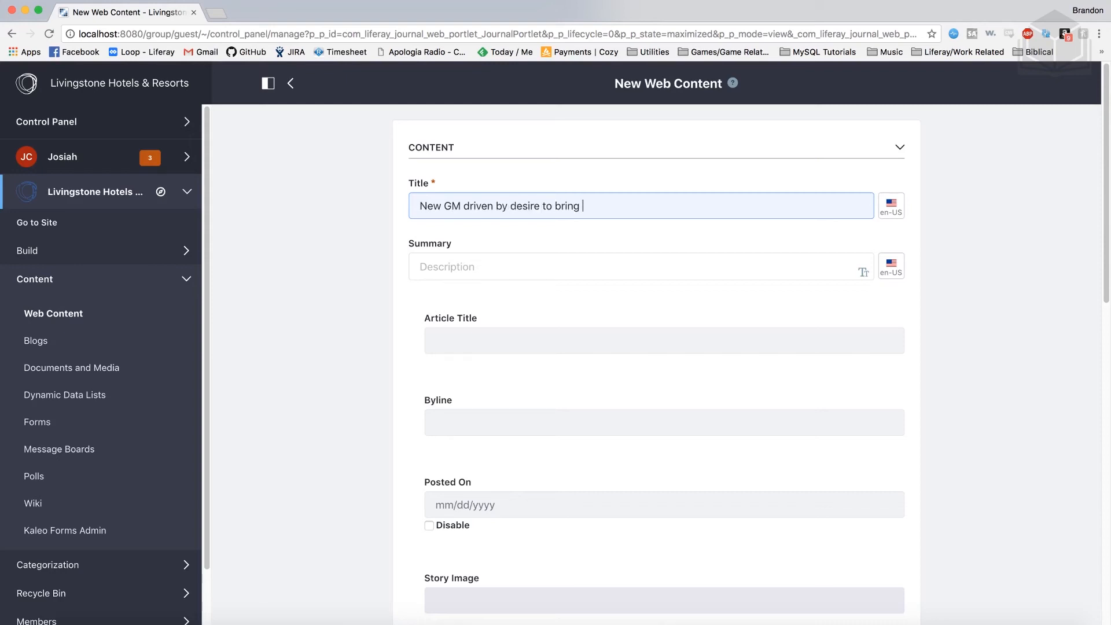
{"action": "type", "text": "hotel back to its roots"}
{"action": "key", "text": "super+a"}
{"action": "key", "text": "super+c"}
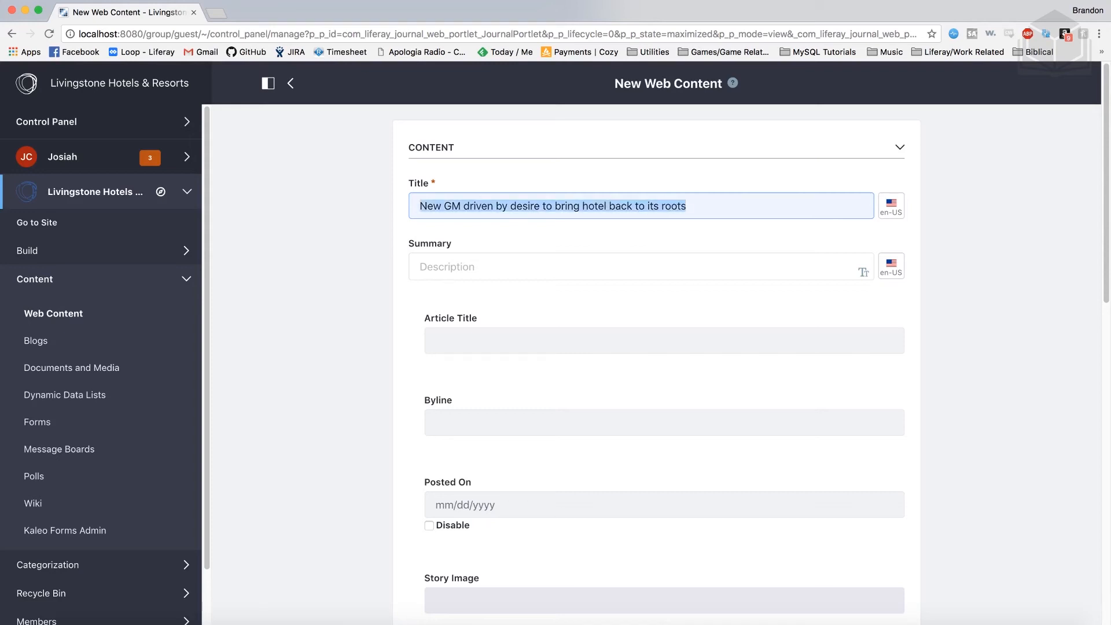
{"action": "left_click", "coordinate": [467, 342]}
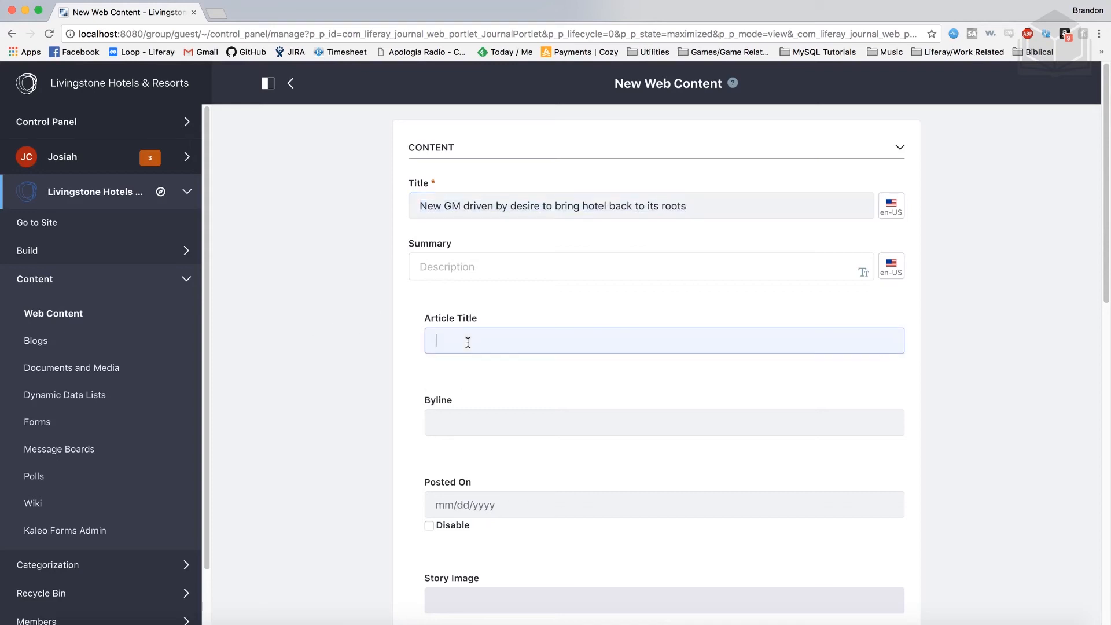
{"action": "key", "text": "super+v"}
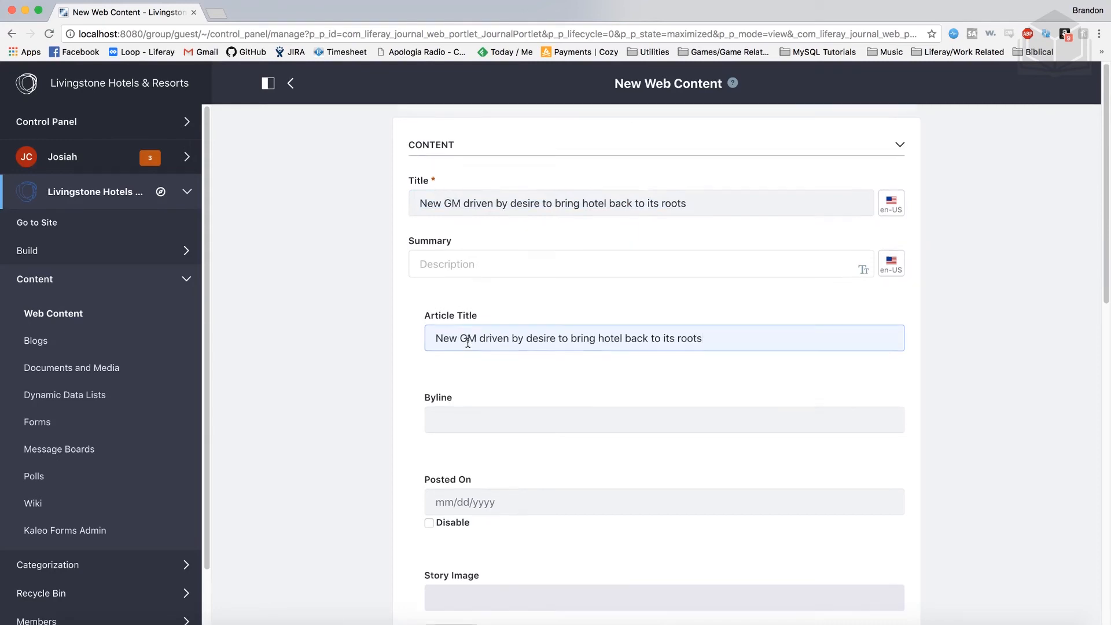
Enter the author's name as Byline and set Posted On to 06/20/2018
{"action": "scroll", "coordinate": [468, 342], "scroll_direction": "down", "scroll_amount": 3}
{"action": "left_click", "coordinate": [460, 339]}
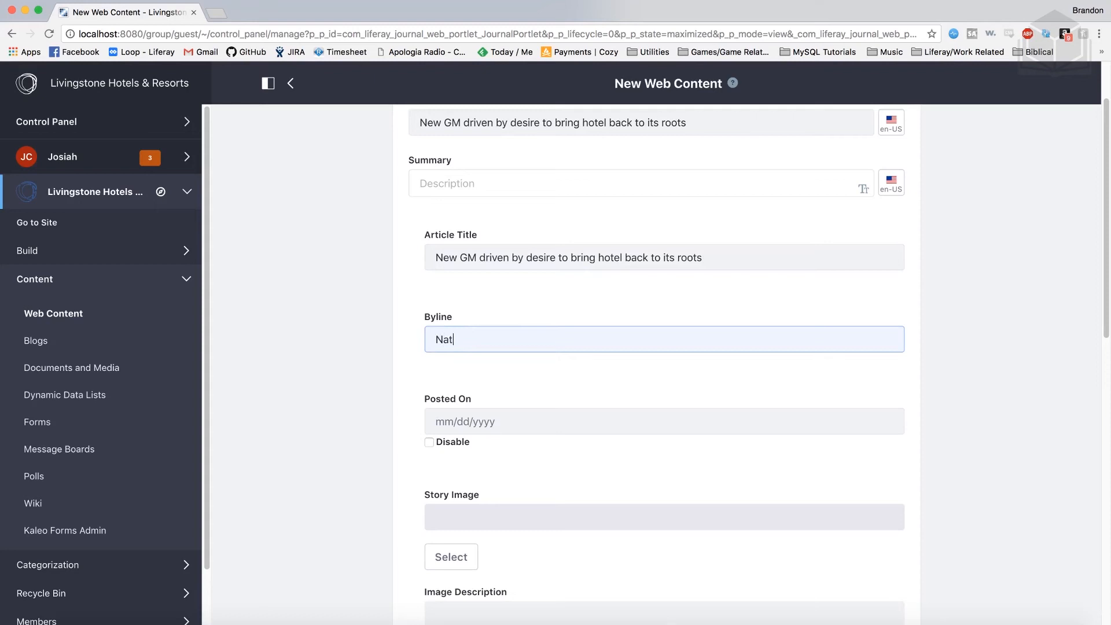
{"action": "type", "text": "Natalia Michaels"}
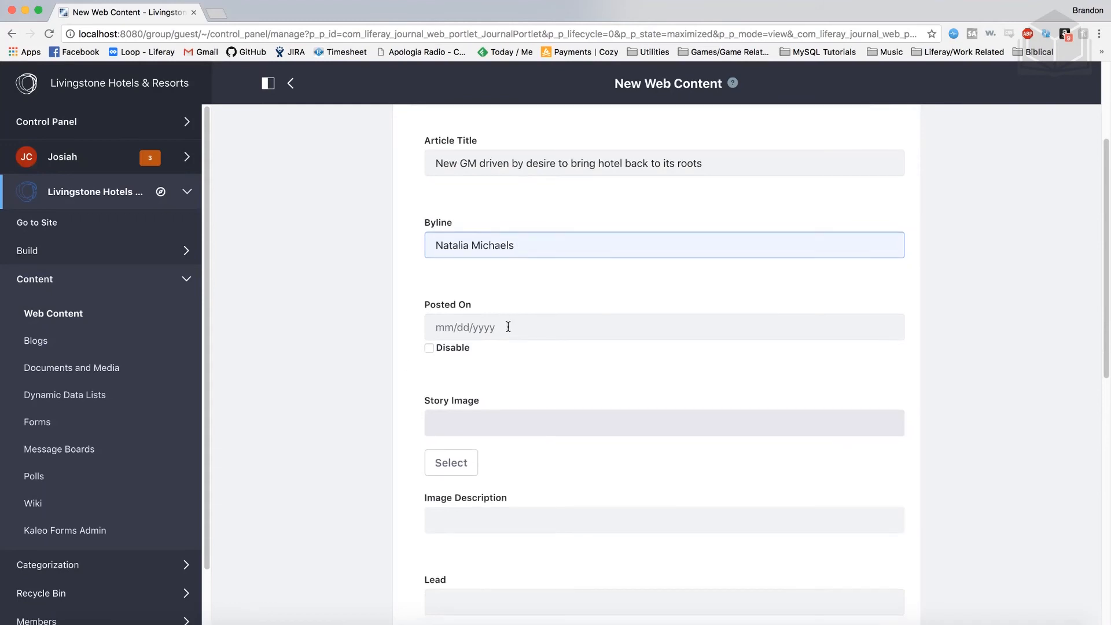
{"action": "left_click", "coordinate": [508, 327]}
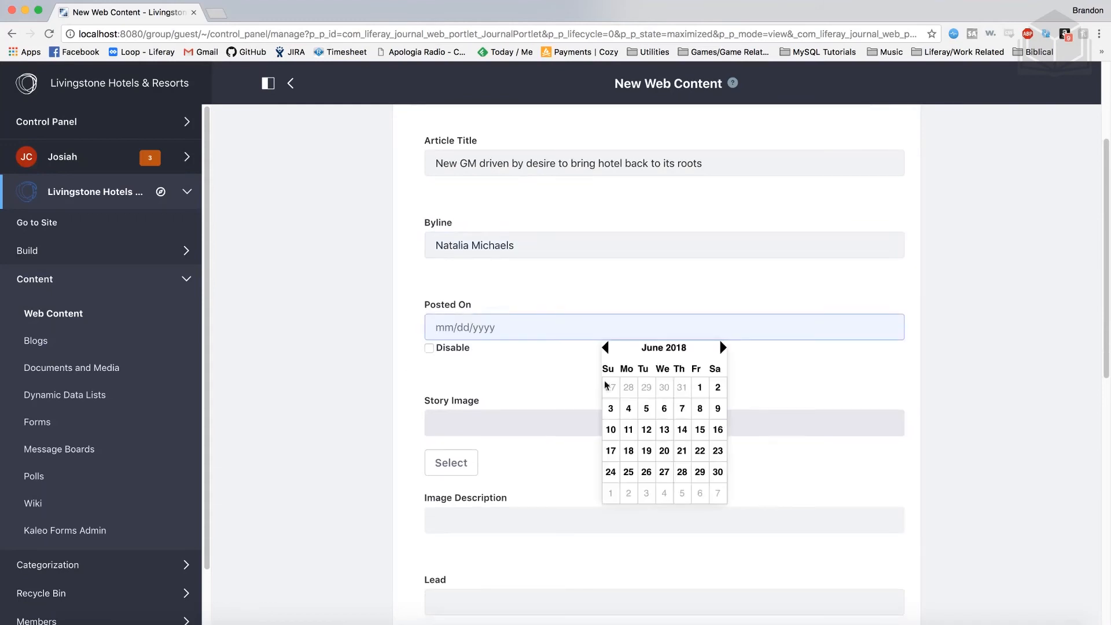
{"action": "left_click", "coordinate": [662, 453]}
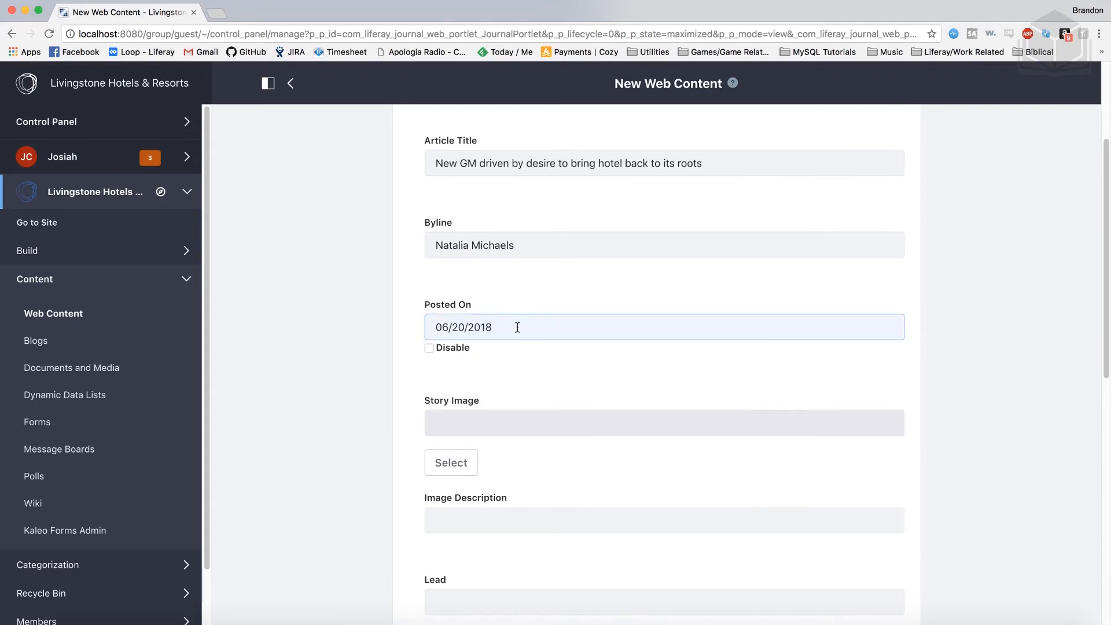
{"action": "scroll", "coordinate": [517, 326], "scroll_direction": "down", "scroll_amount": 5}
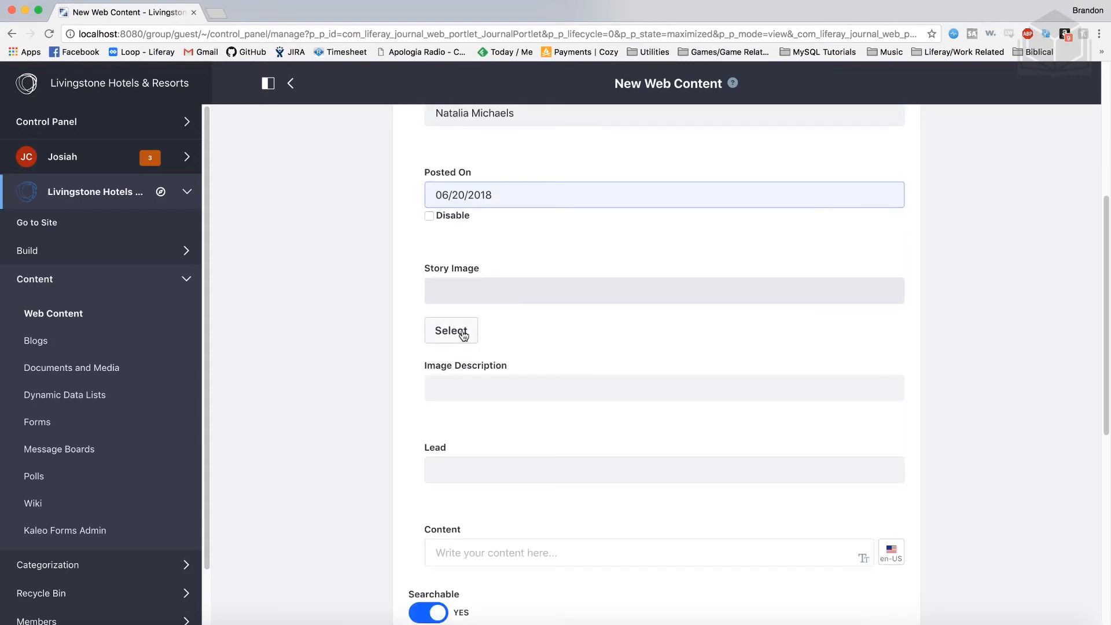
Upload lounge.jpg from the computer and attach it as the Story Image
{"action": "left_click", "coordinate": [463, 335]}
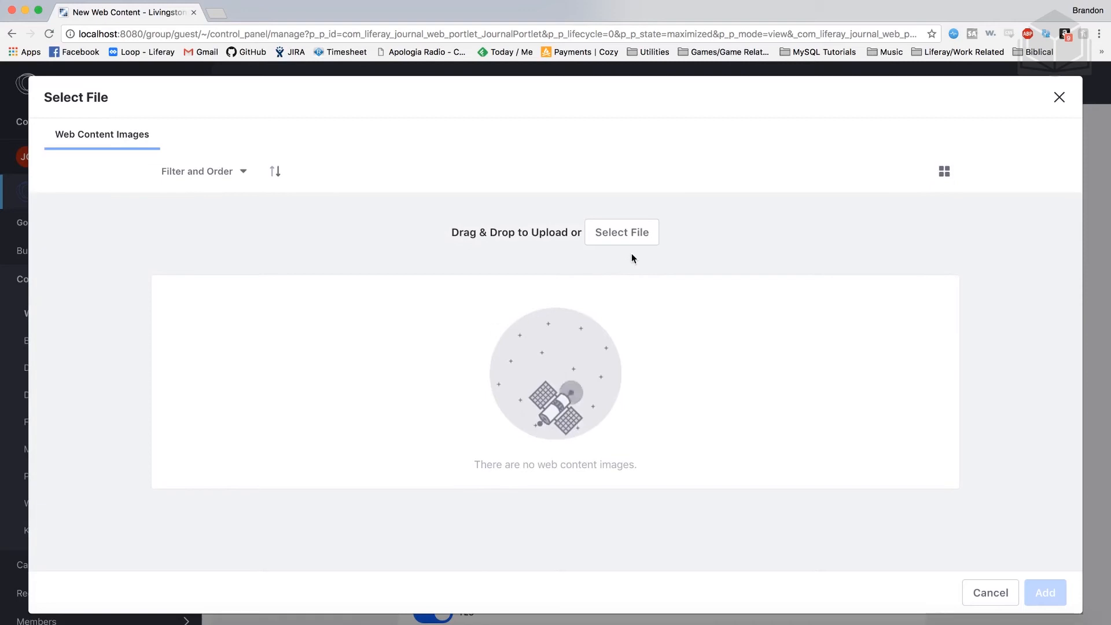
{"action": "left_click", "coordinate": [630, 234]}
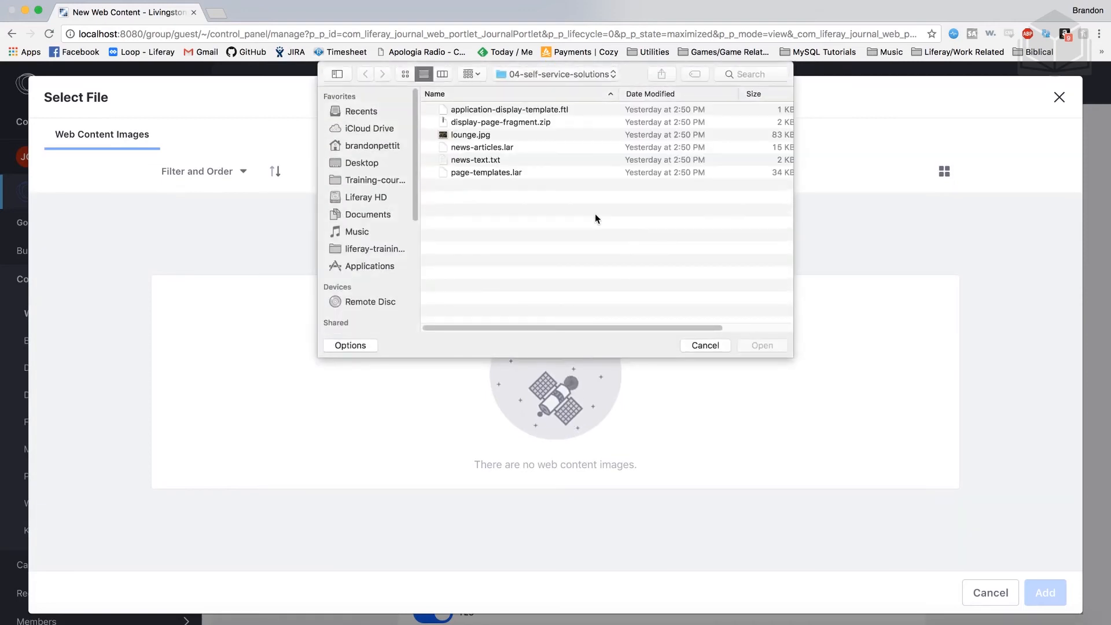
{"action": "left_click", "coordinate": [491, 135]}
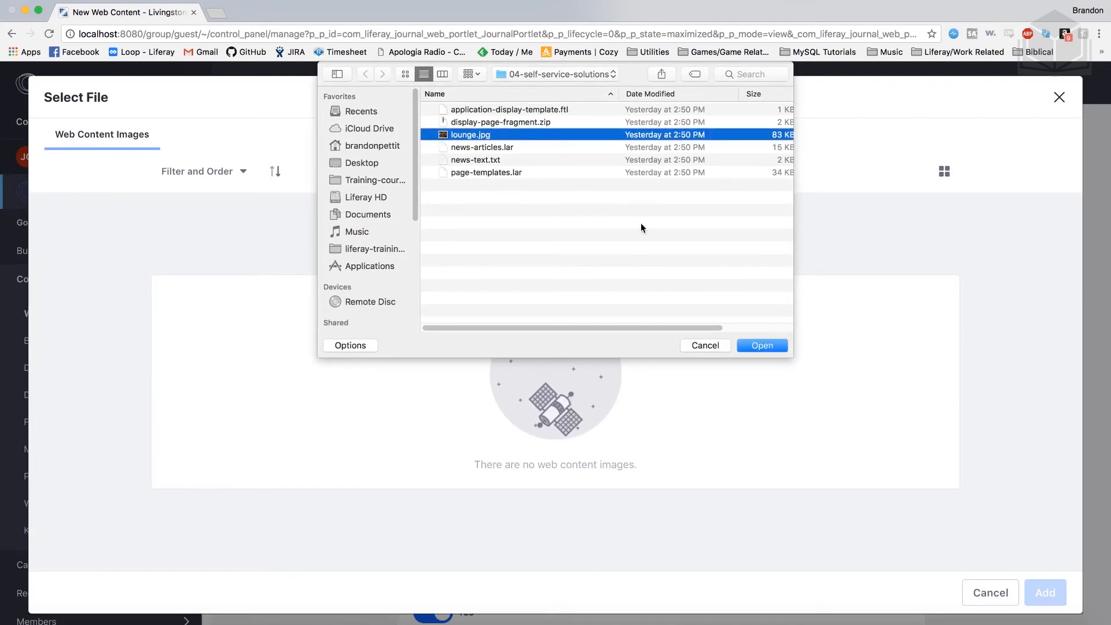
{"action": "left_click", "coordinate": [762, 345]}
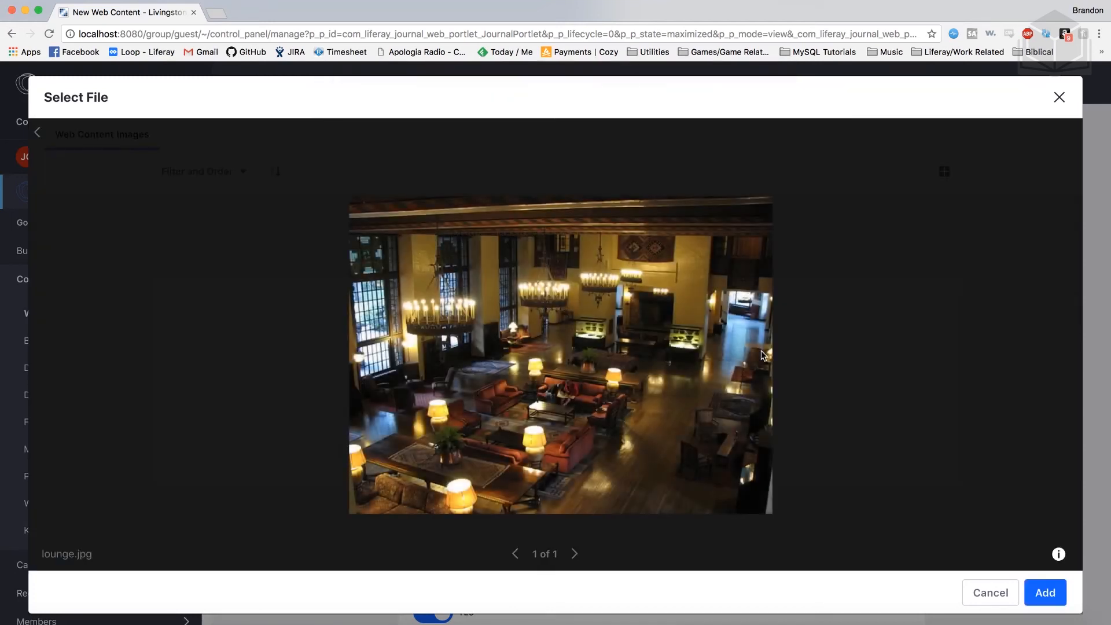
{"action": "left_click", "coordinate": [1050, 595]}
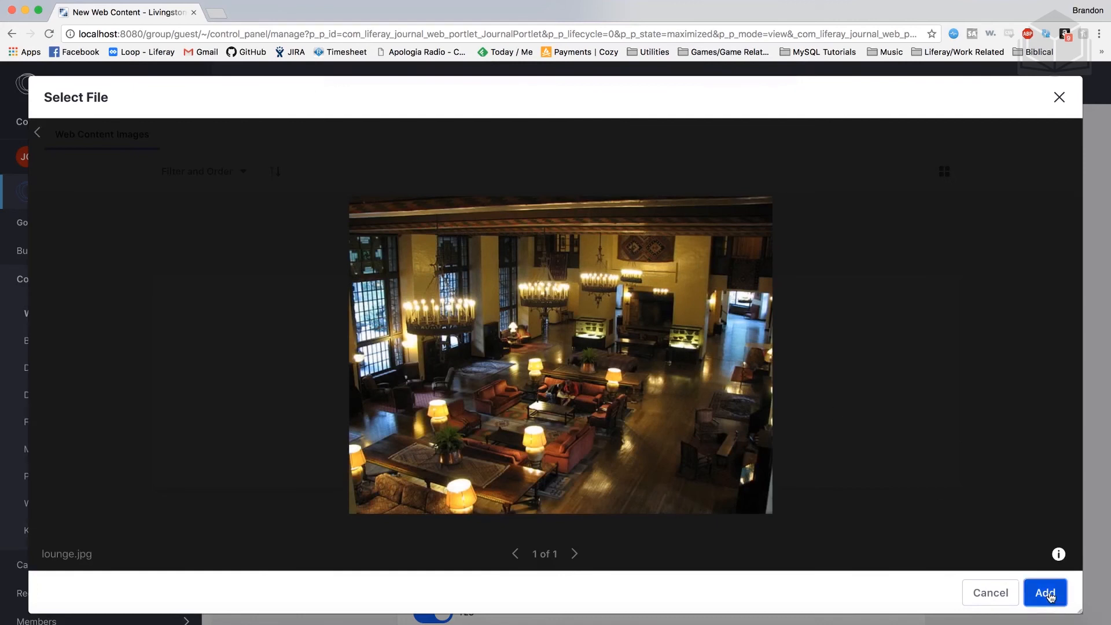
{"action": "scroll", "coordinate": [556, 378], "scroll_direction": "down", "scroll_amount": 2}
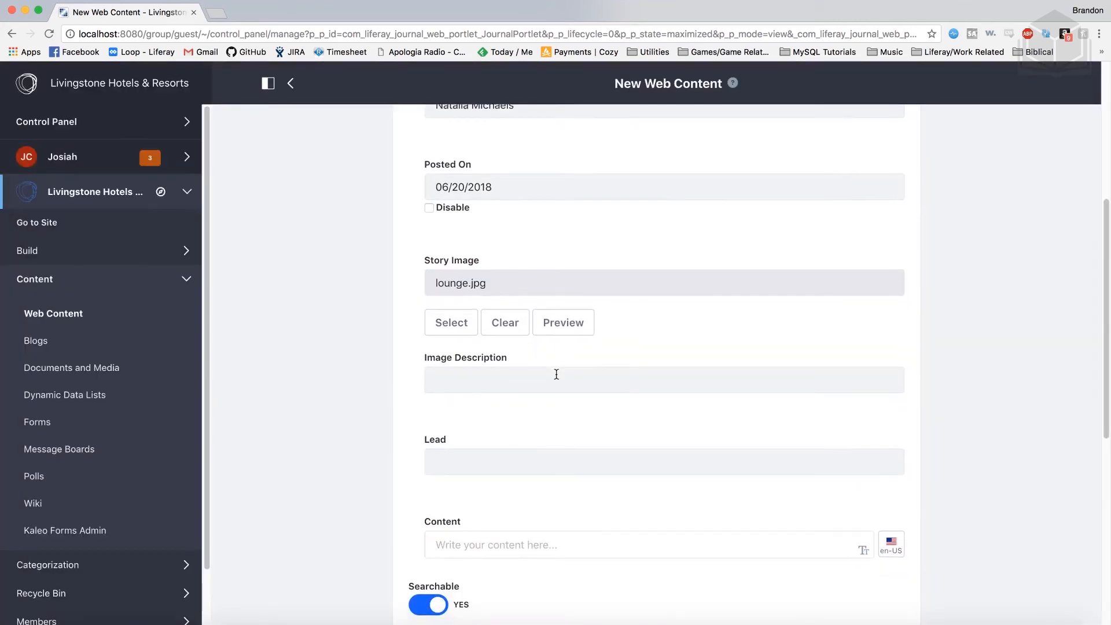
{"action": "scroll", "coordinate": [557, 375], "scroll_direction": "down", "scroll_amount": 1}
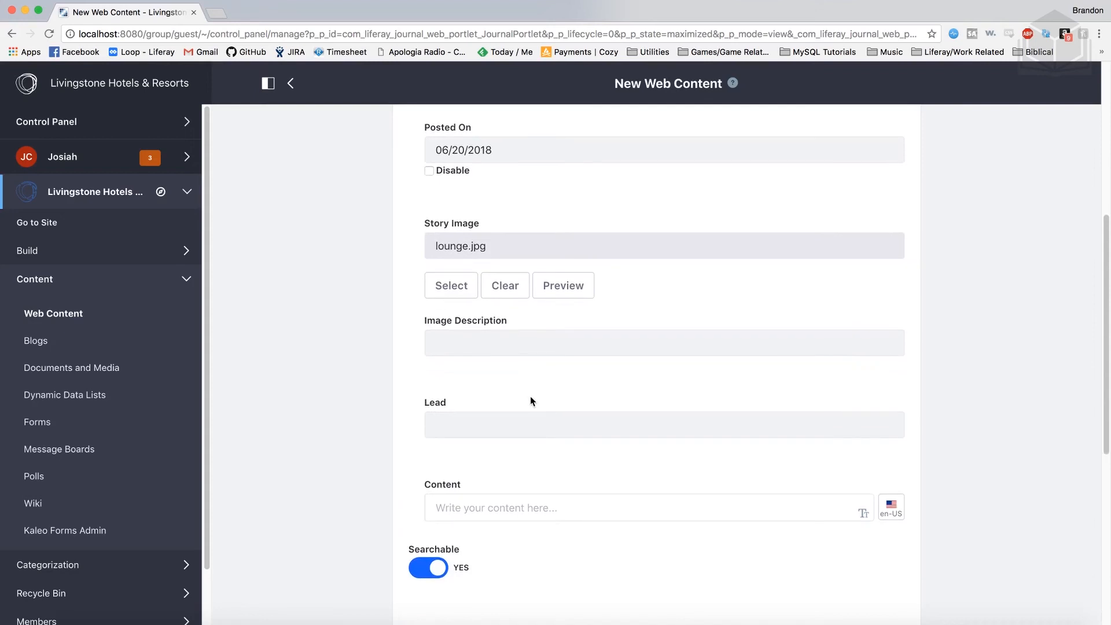
Enter the lead about the new GM bringing fresh ideas to hotel management, then switch to Finder
{"action": "left_click", "coordinate": [489, 431]}
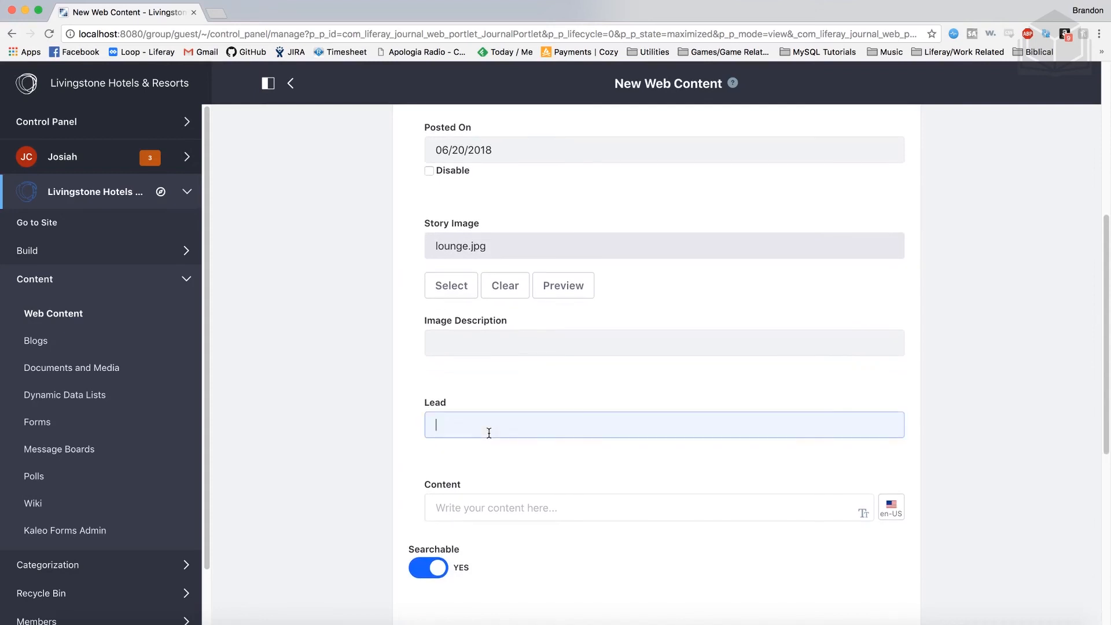
{"action": "type", "text": "Dan Torrence is bringing fresh ideas to hotel management"}
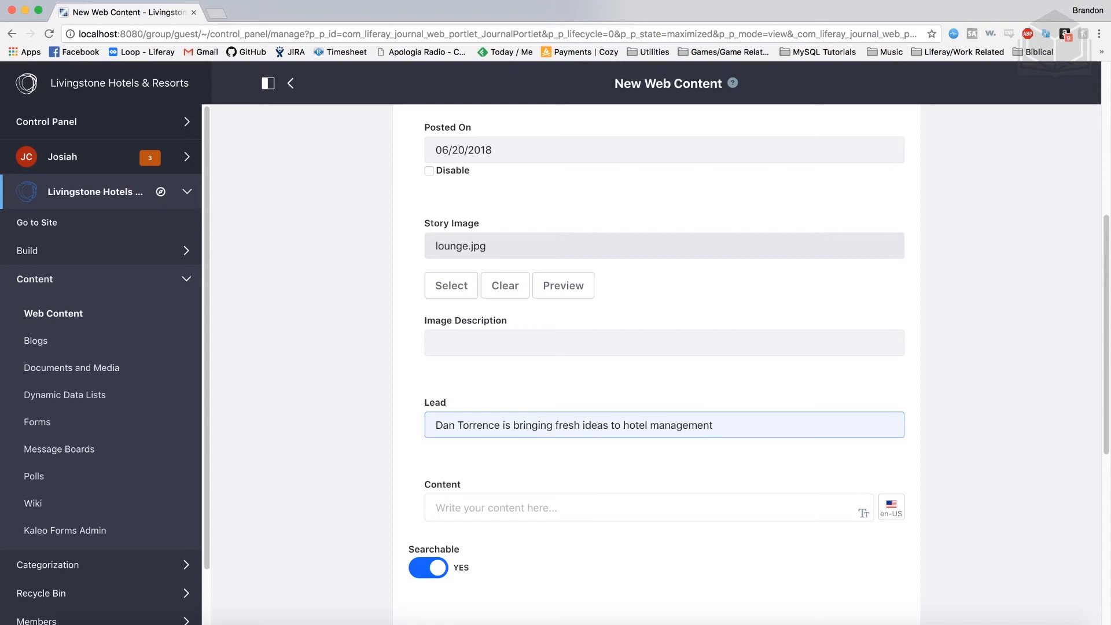
{"action": "scroll", "coordinate": [476, 472], "scroll_direction": "down", "scroll_amount": 2}
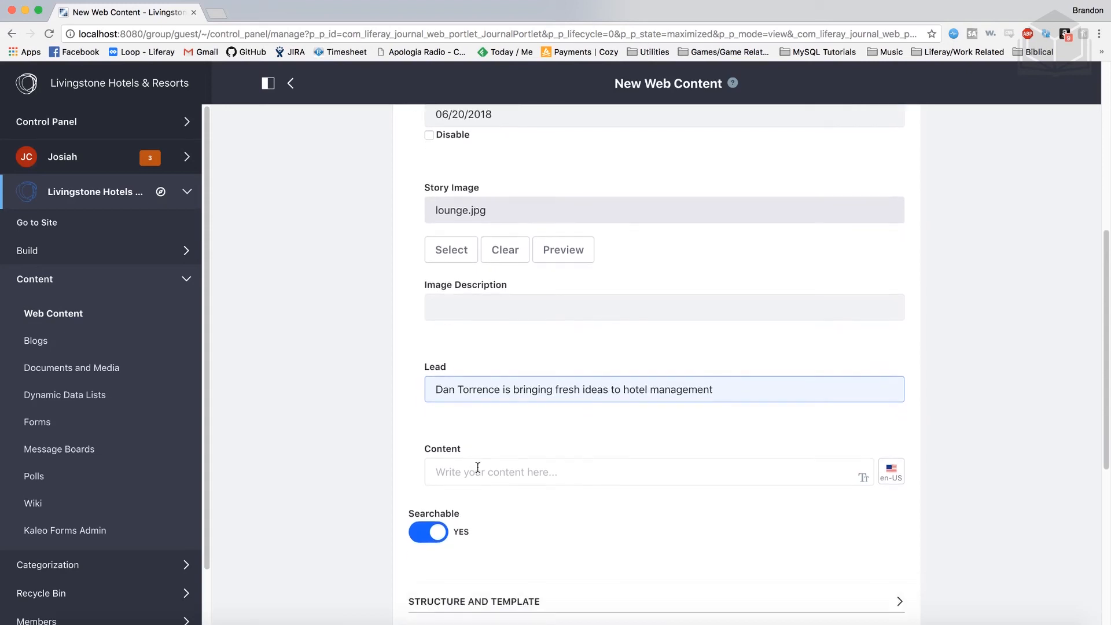
{"action": "left_click", "coordinate": [522, 449]}
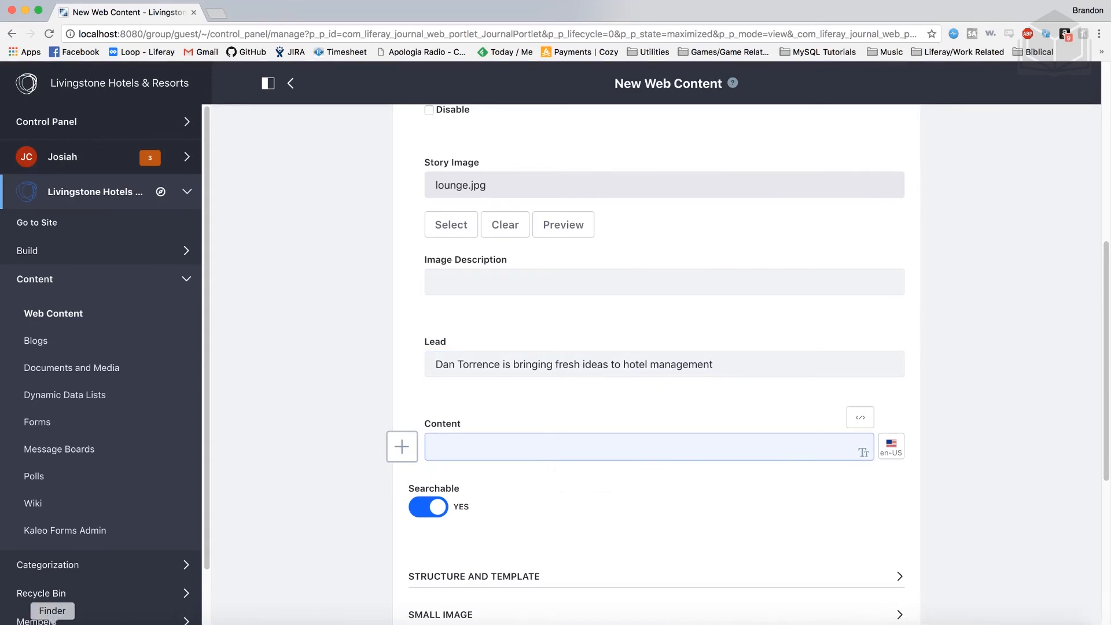
{"action": "left_click", "coordinate": [53, 622]}
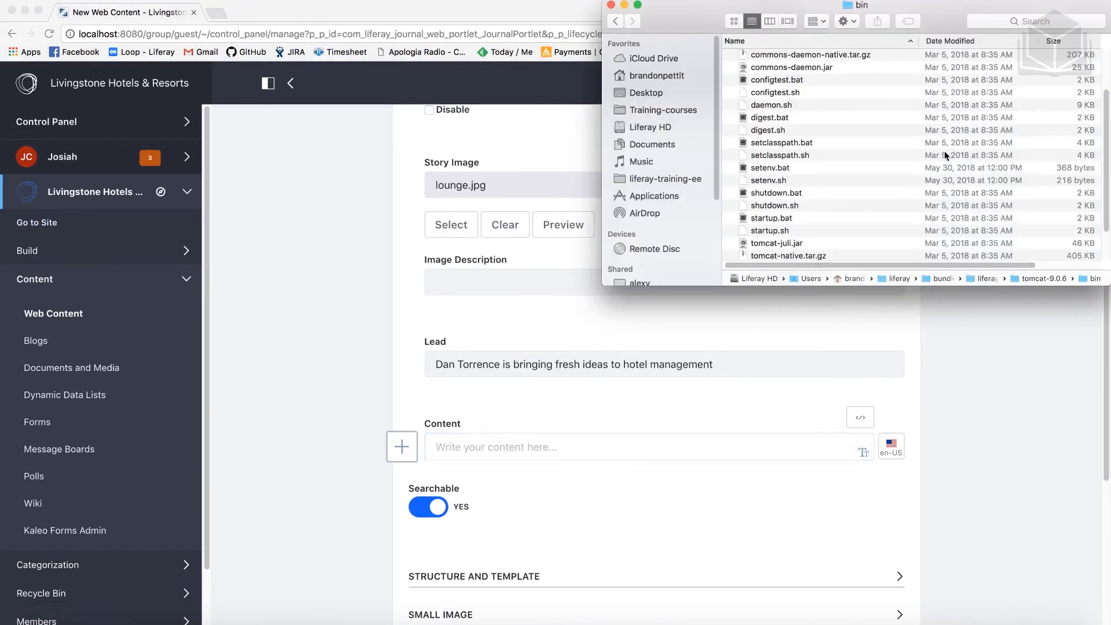
Browse in a new Finder tab to the 04-self-service-solutions exercise folder
{"action": "key", "text": "super+t"}
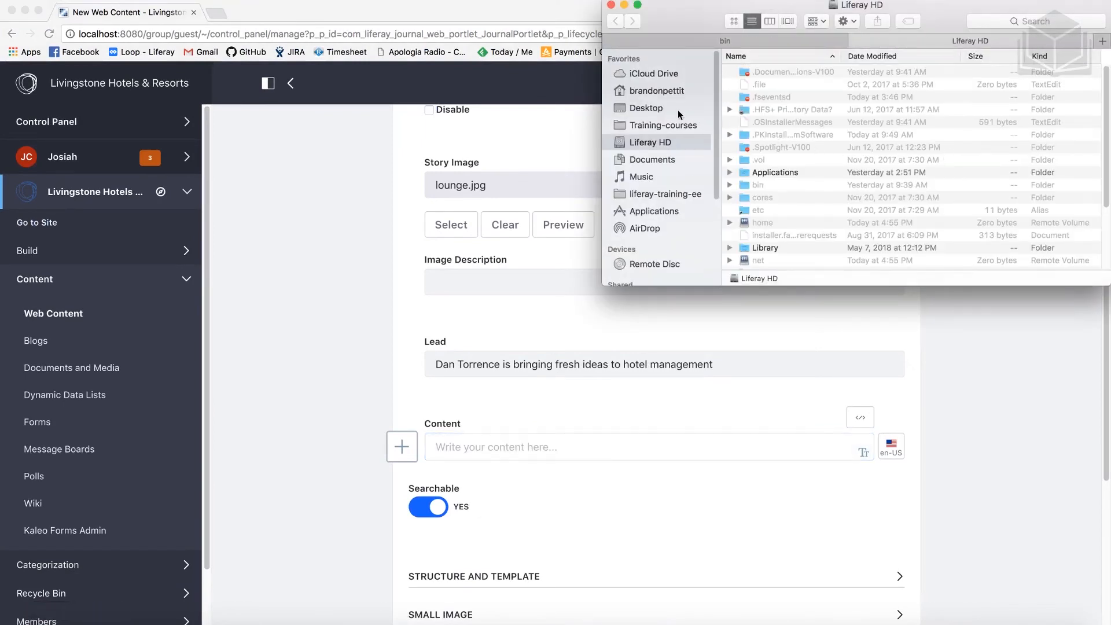
{"action": "left_click", "coordinate": [647, 93]}
{"action": "double_click", "coordinate": [775, 177]}
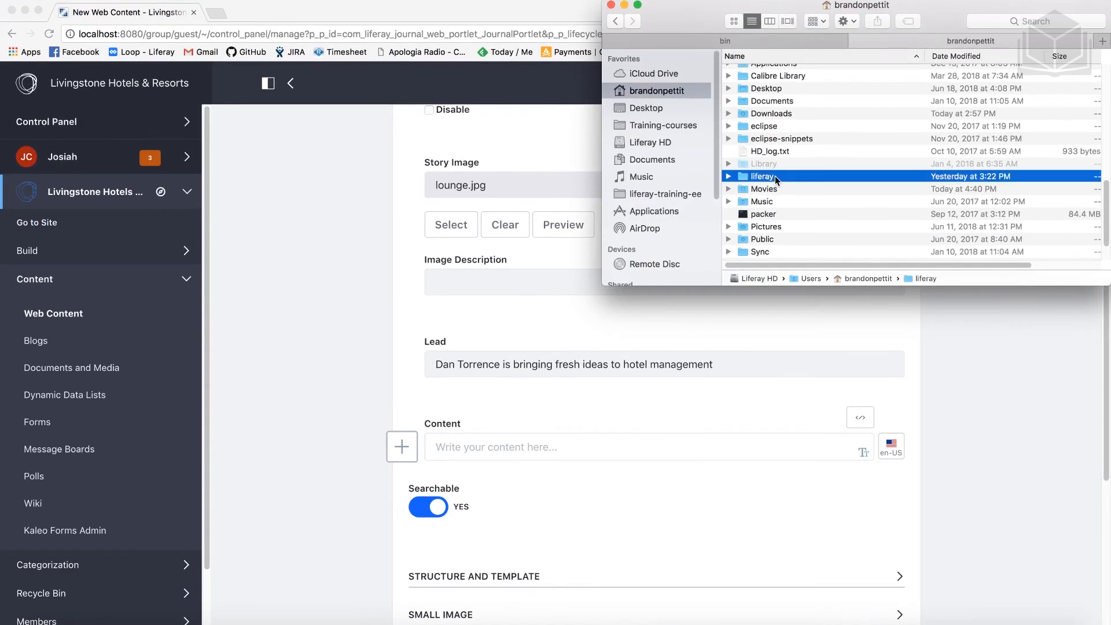
{"action": "double_click", "coordinate": [790, 85]}
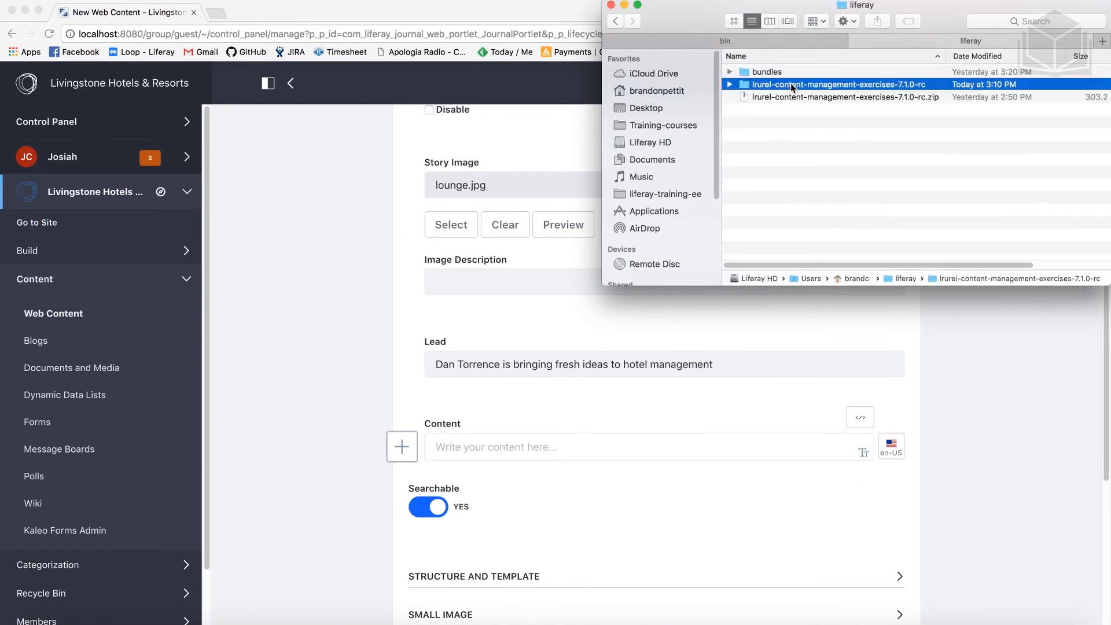
{"action": "left_click", "coordinate": [794, 111]}
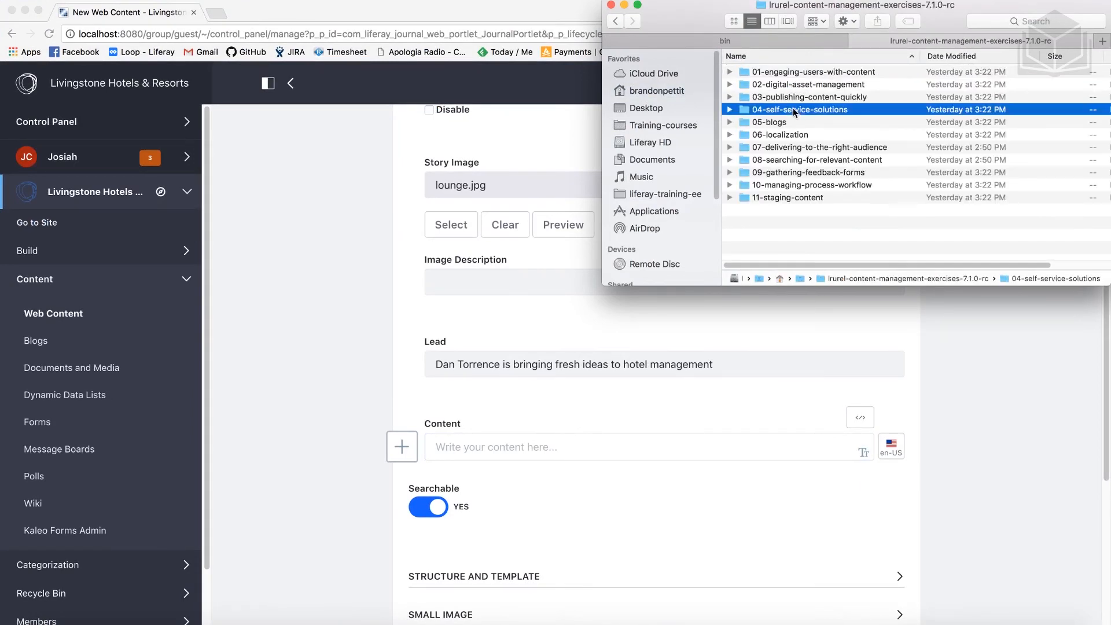
{"action": "double_click", "coordinate": [873, 114]}
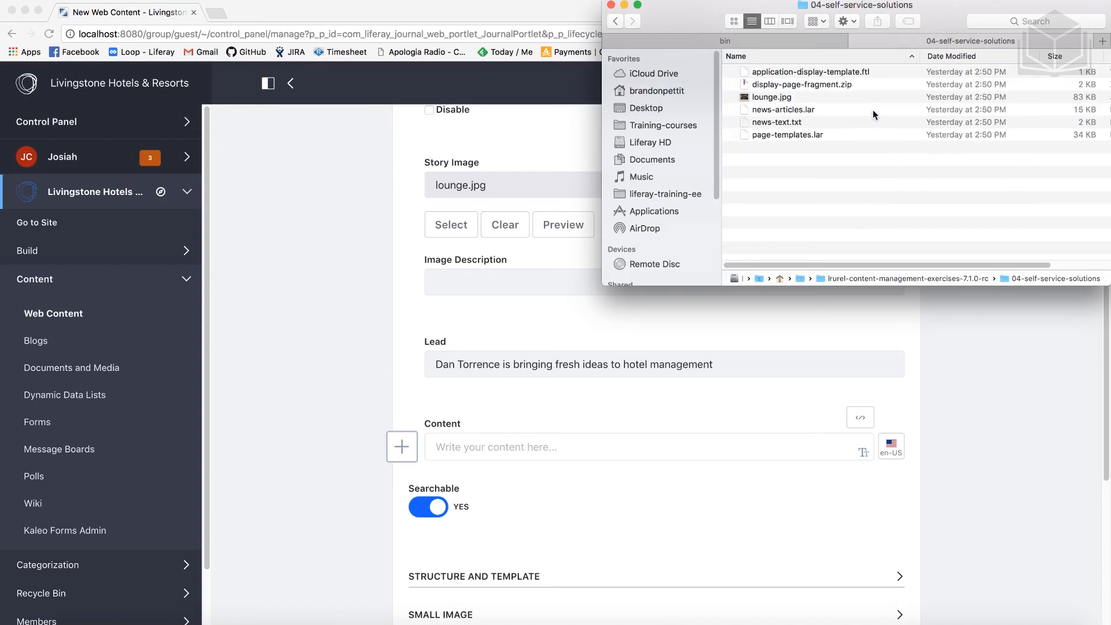
Open news-text.txt, select and copy all its text, then close it
{"action": "left_click", "coordinate": [824, 122]}
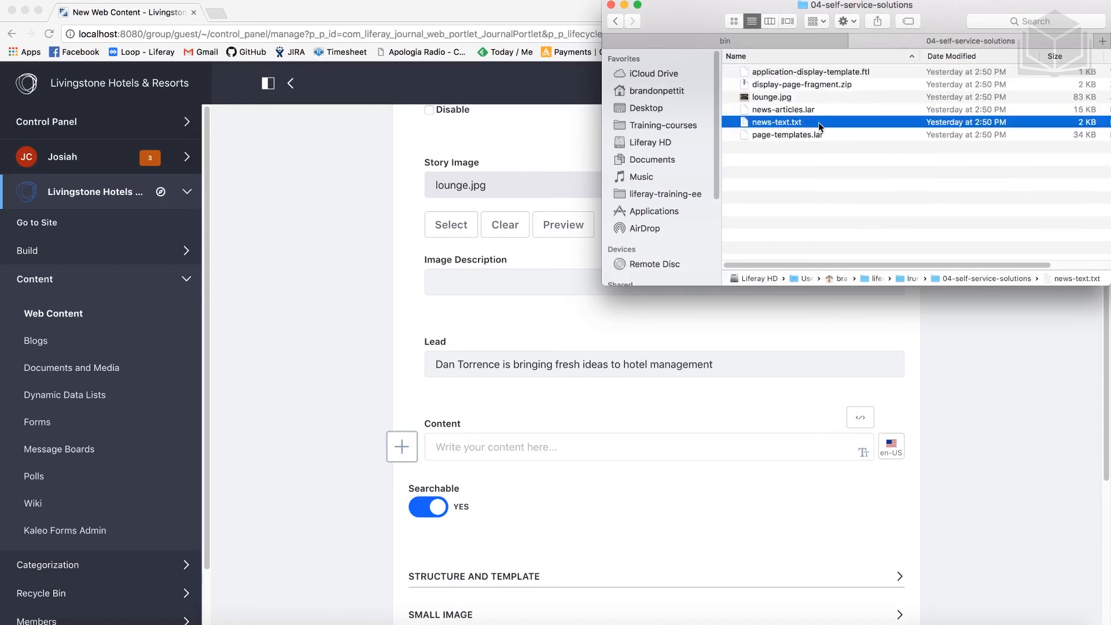
{"action": "double_click", "coordinate": [819, 123]}
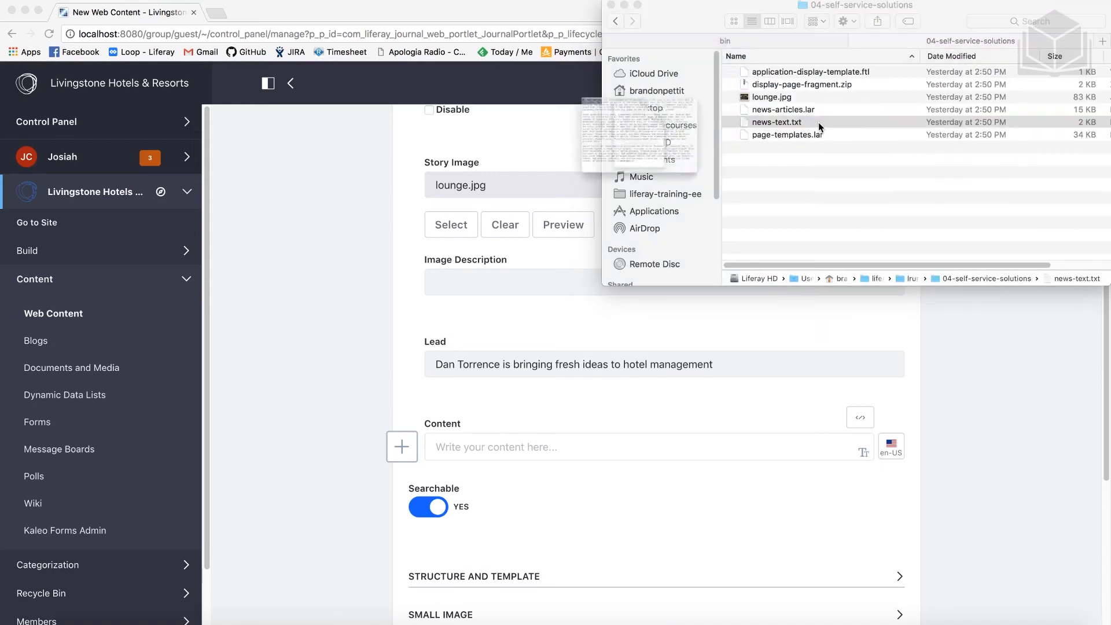
{"action": "key", "text": "super+a"}
{"action": "key", "text": "super+c"}
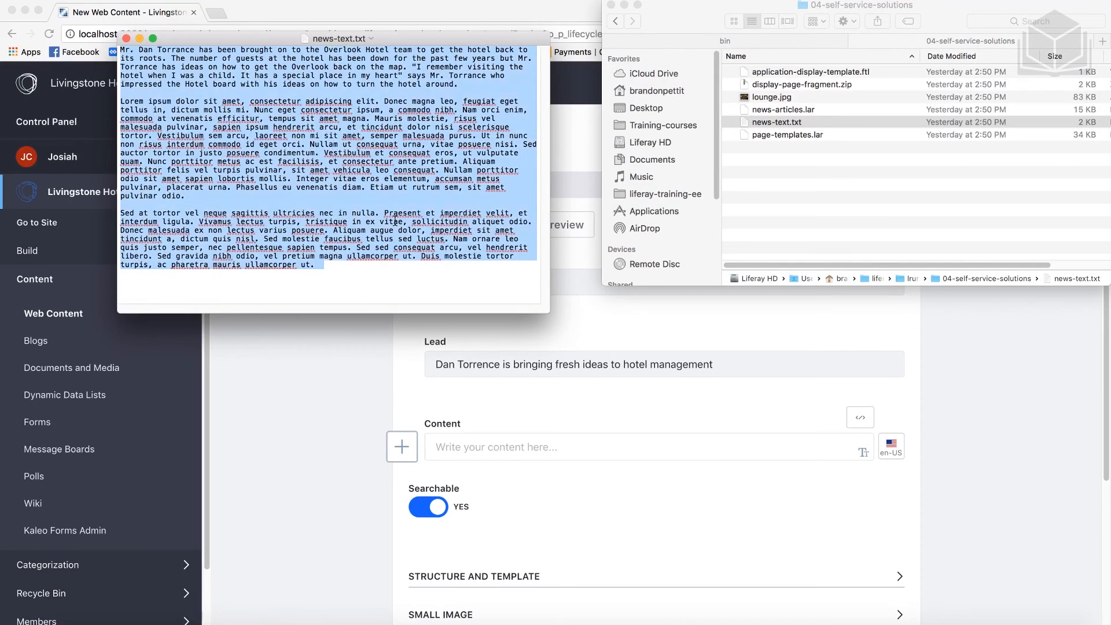
{"action": "left_click", "coordinate": [127, 39]}
{"action": "left_click", "coordinate": [563, 444]}
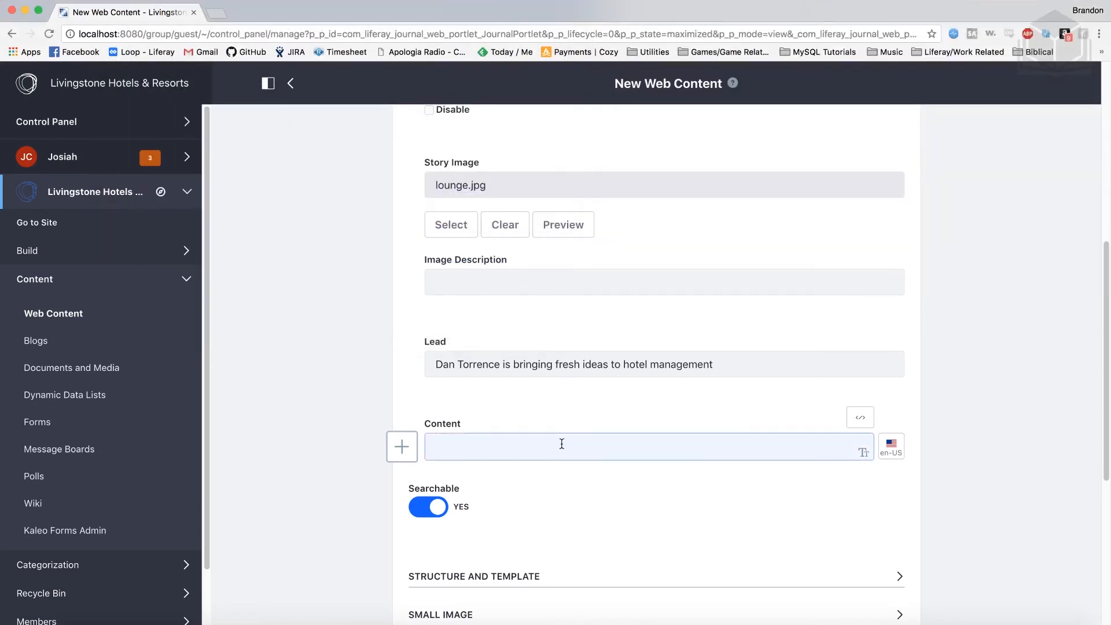
Paste the copied story text into the article's Content field
{"action": "key", "text": "super+v"}
{"action": "scroll", "coordinate": [544, 454], "scroll_direction": "down", "scroll_amount": 1}
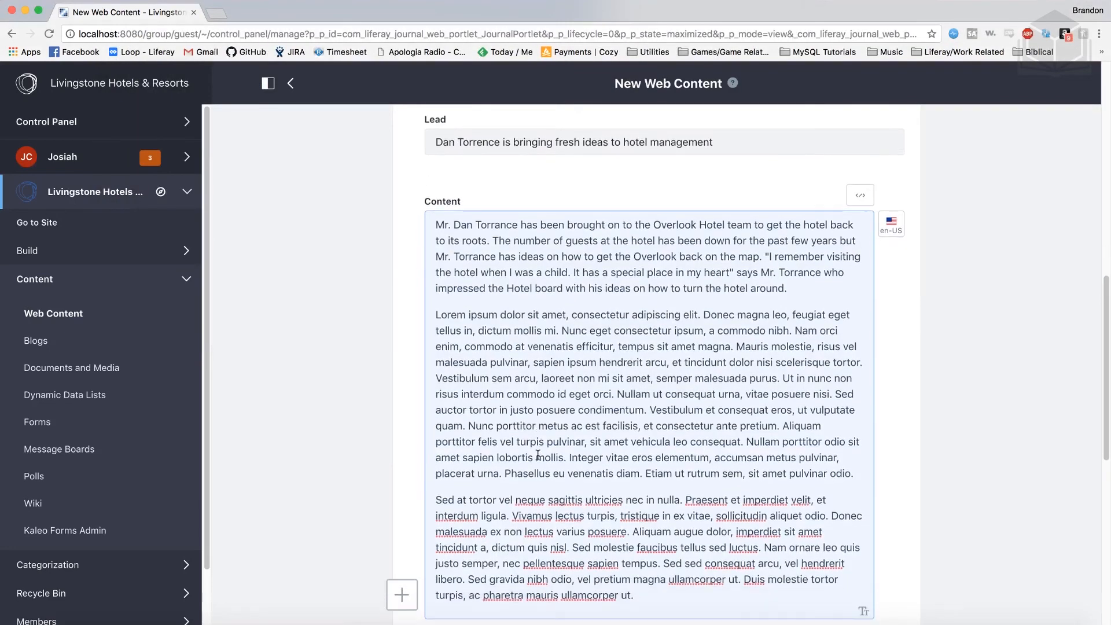
{"action": "scroll", "coordinate": [537, 455], "scroll_direction": "down", "scroll_amount": 1}
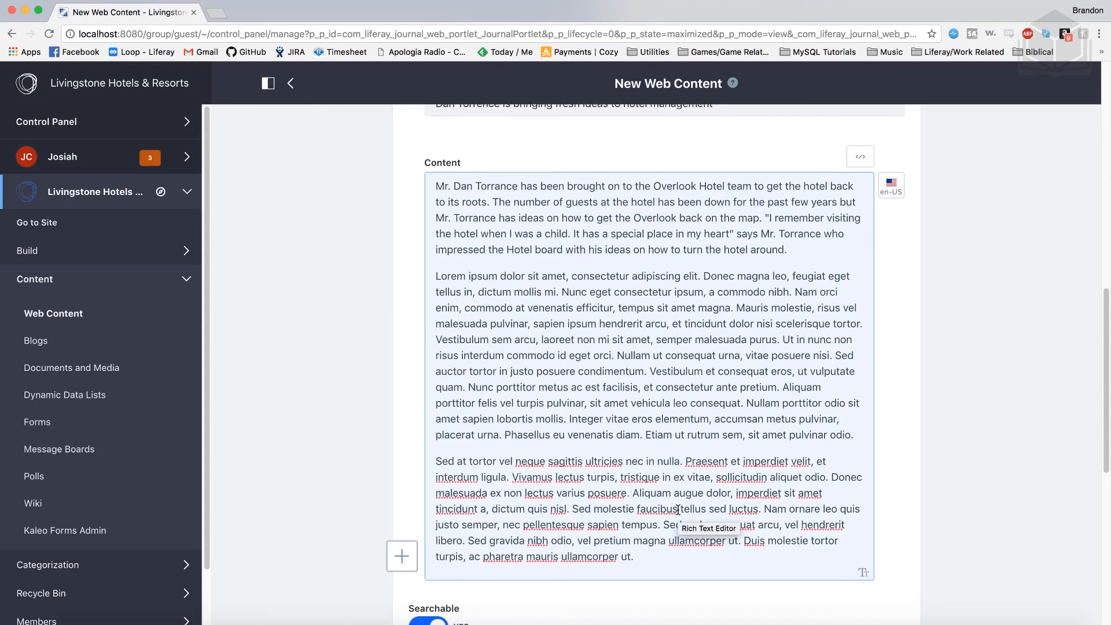
{"action": "scroll", "coordinate": [677, 509], "scroll_direction": "down", "scroll_amount": 6}
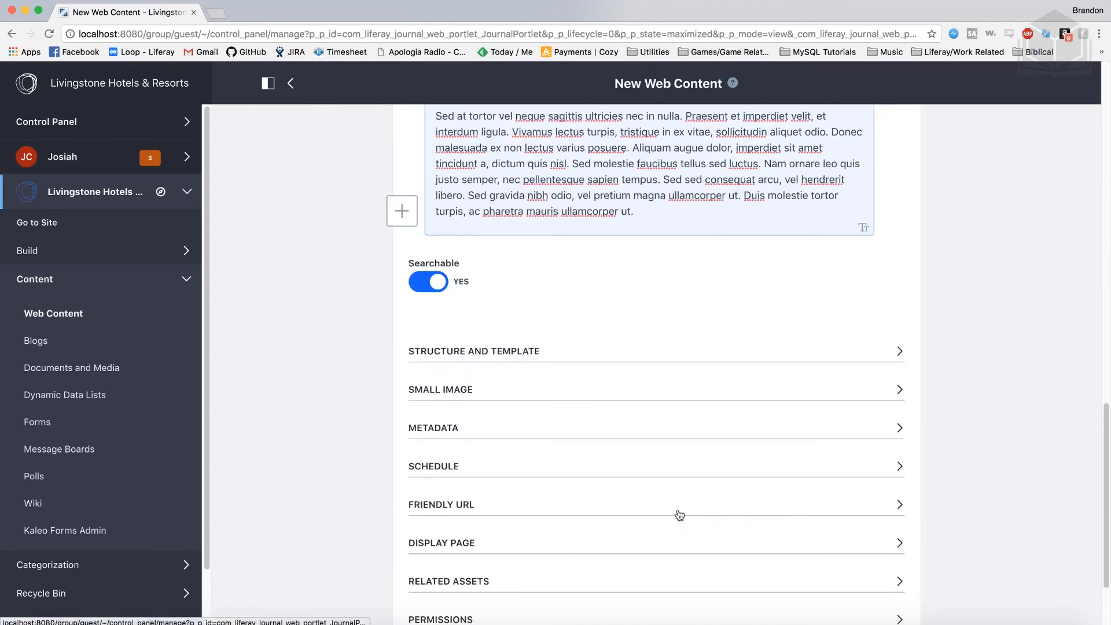
{"action": "scroll", "coordinate": [677, 514], "scroll_direction": "down", "scroll_amount": 2}
Check the Display Page settings and publish the news article
{"action": "left_click", "coordinate": [505, 474]}
{"action": "scroll", "coordinate": [507, 474], "scroll_direction": "down", "scroll_amount": 2}
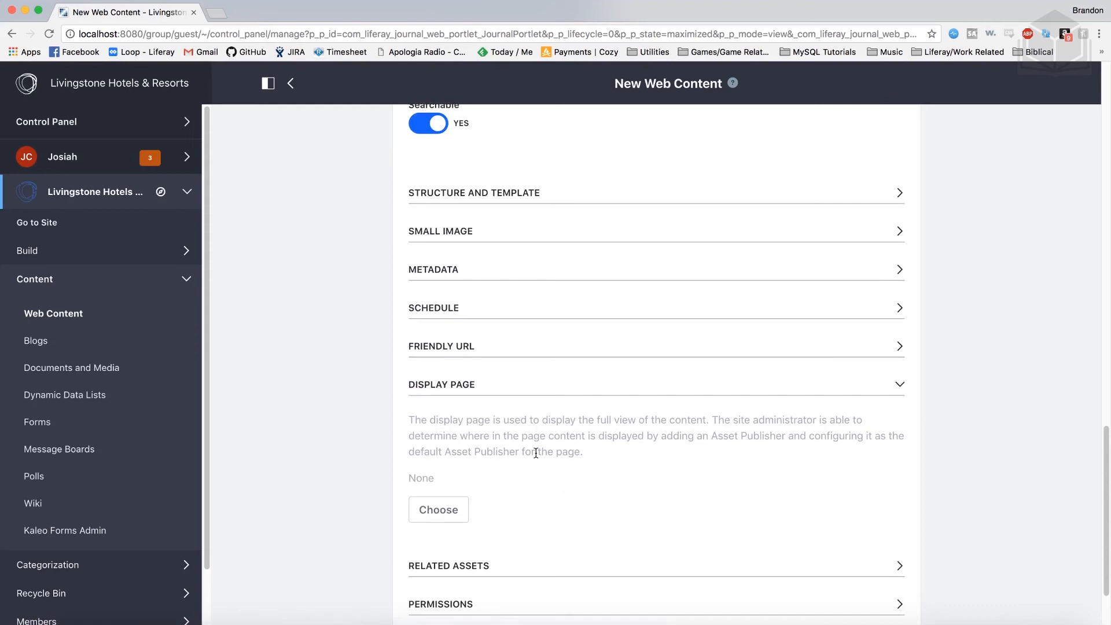
{"action": "left_click", "coordinate": [509, 385]}
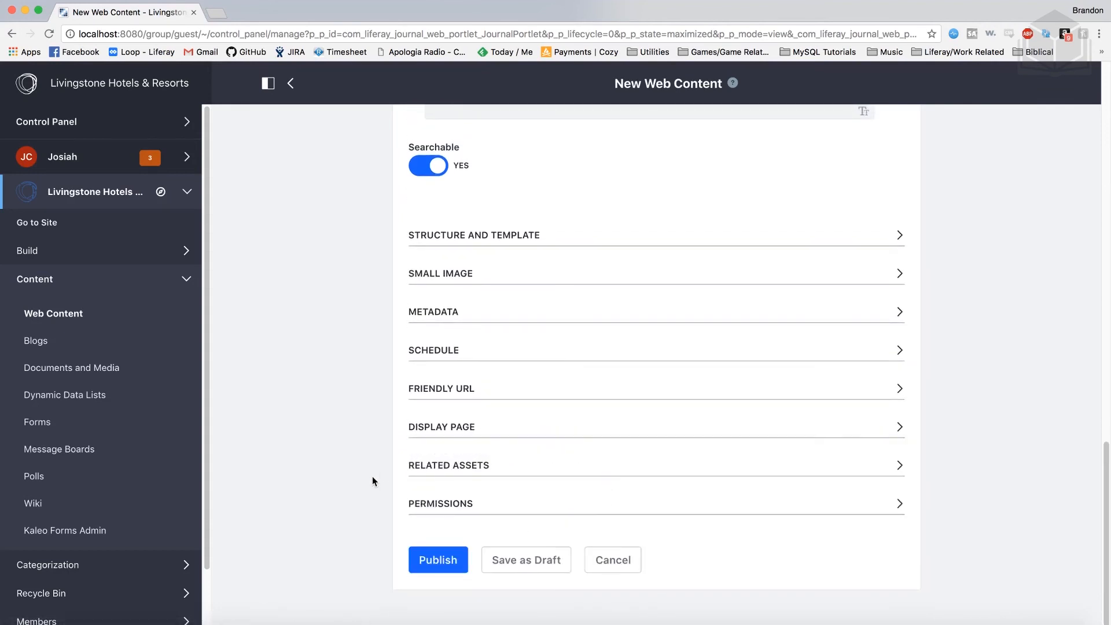
{"action": "left_click", "coordinate": [450, 564]}
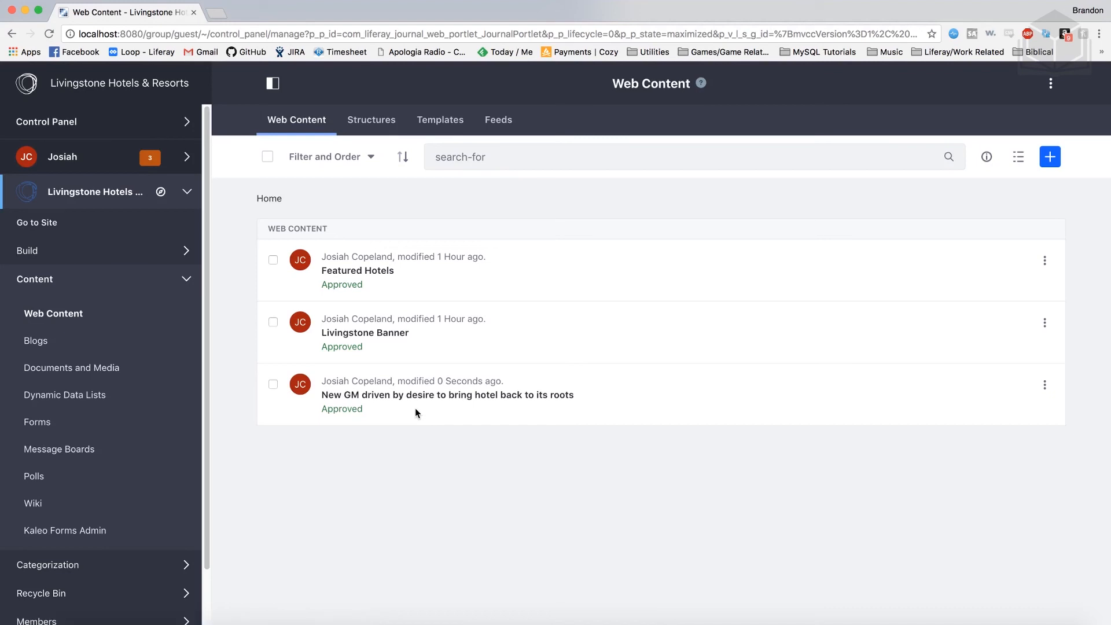
Visit the live site via Go to Site and scroll to the Asset Publisher headline
{"action": "left_click", "coordinate": [50, 224]}
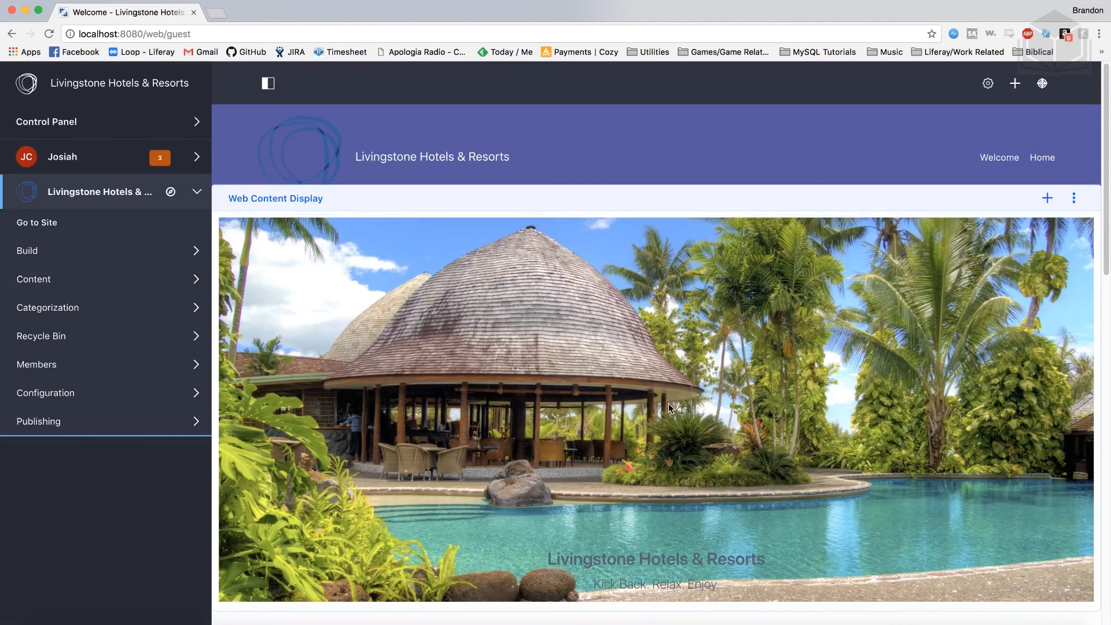
{"action": "scroll", "coordinate": [669, 408], "scroll_direction": "down", "scroll_amount": 3}
{"action": "scroll", "coordinate": [668, 408], "scroll_direction": "down", "scroll_amount": 5}
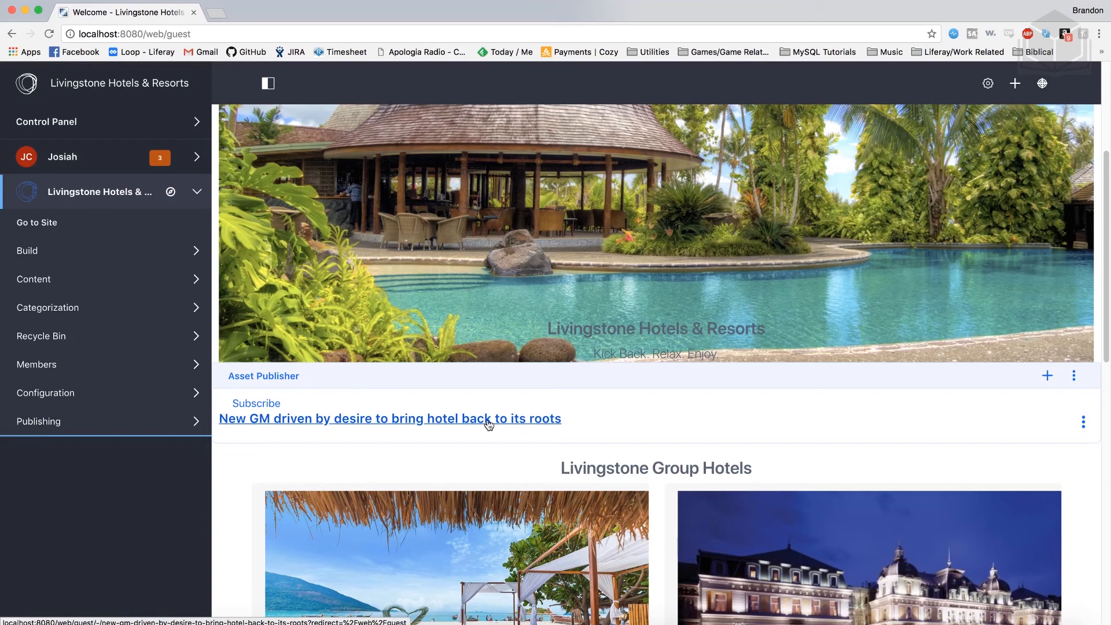
Open the new GM article from its headline and scroll through its display page
{"action": "left_click", "coordinate": [489, 421]}
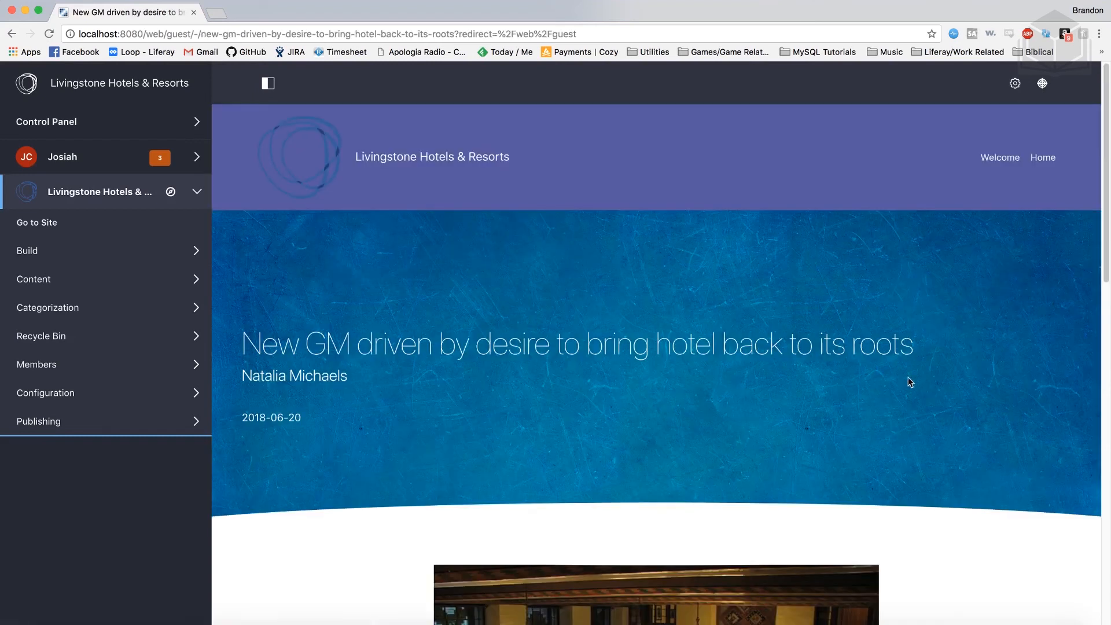
{"action": "scroll", "coordinate": [965, 372], "scroll_direction": "down", "scroll_amount": 4}
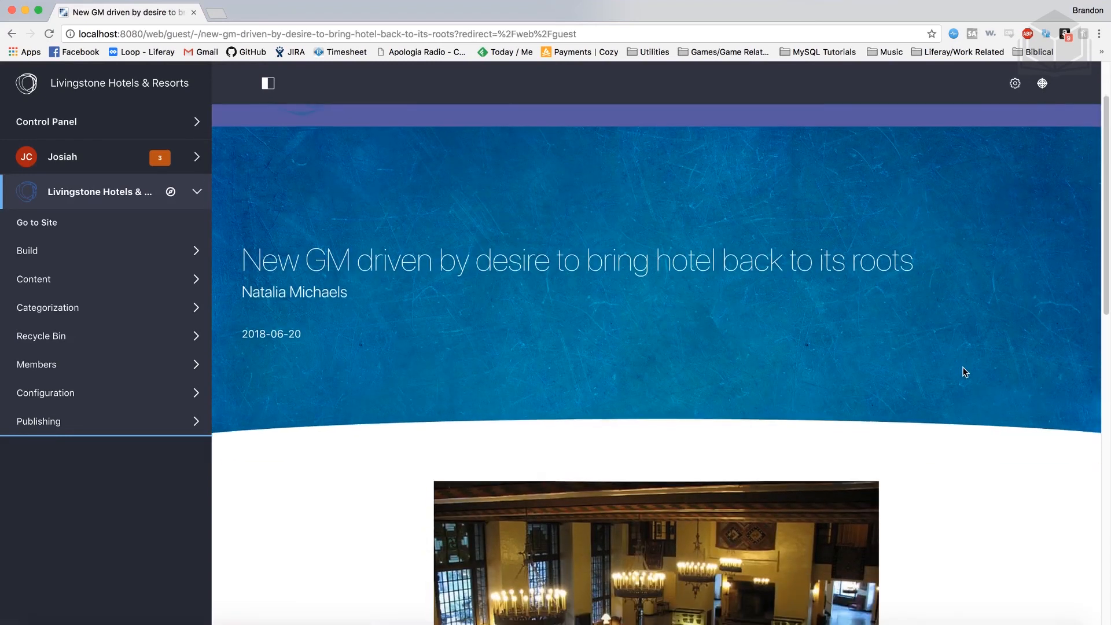
{"action": "scroll", "coordinate": [965, 372], "scroll_direction": "down", "scroll_amount": 10}
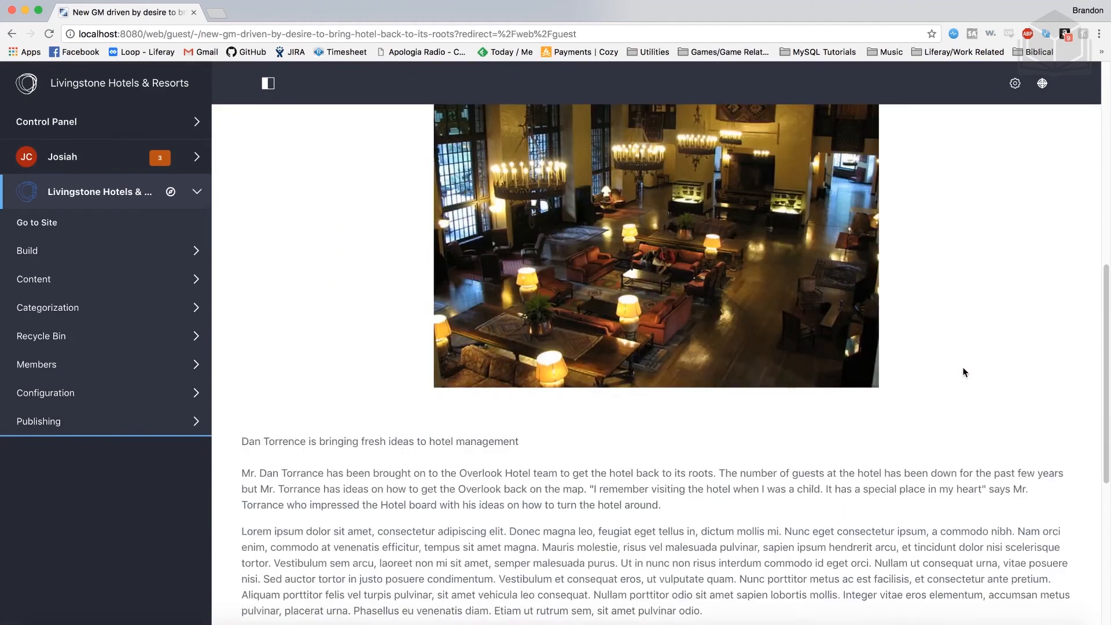
{"action": "scroll", "coordinate": [963, 368], "scroll_direction": "up", "scroll_amount": 14}
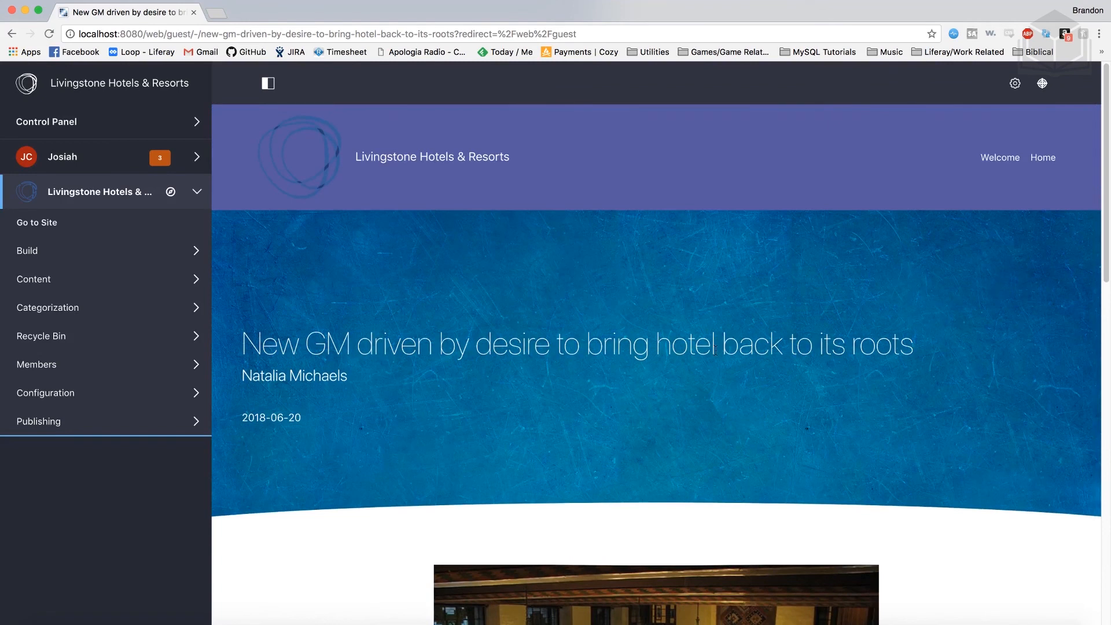
{"action": "scroll", "coordinate": [846, 362], "scroll_direction": "down", "scroll_amount": 2}
{"action": "scroll", "coordinate": [937, 362], "scroll_direction": "up", "scroll_amount": 2}
Highlight the article's friendly URL in the browser address bar
{"action": "left_click", "coordinate": [459, 34]}
{"action": "left_click_drag", "start_coordinate": [459, 35], "coordinate": [192, 35]}
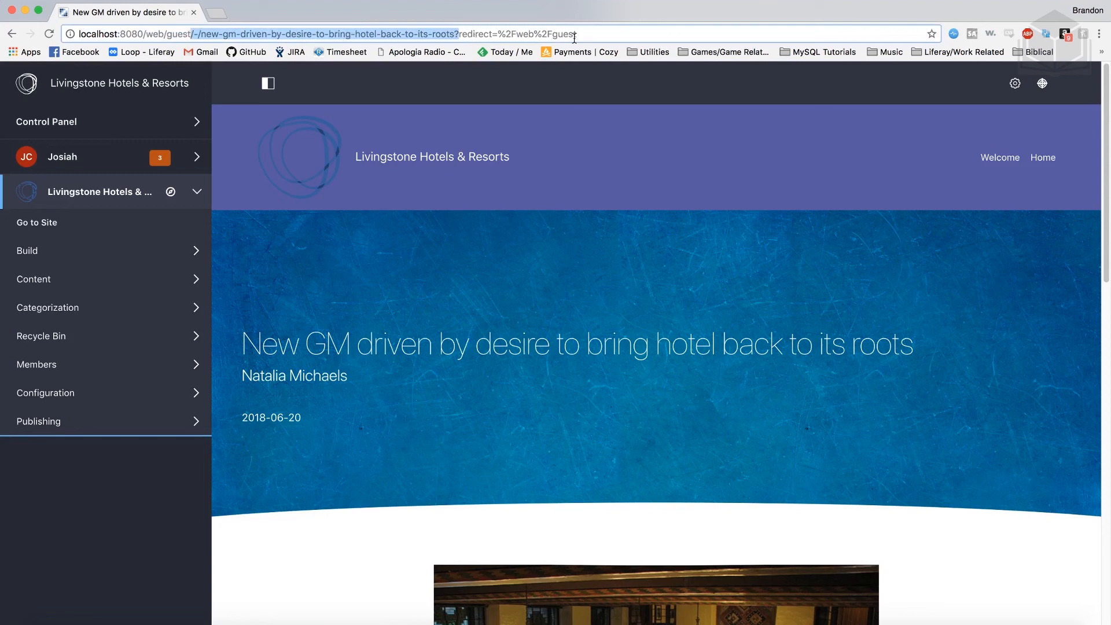
{"action": "left_click", "coordinate": [201, 35]}
{"action": "left_click_drag", "start_coordinate": [201, 35], "coordinate": [453, 38]}
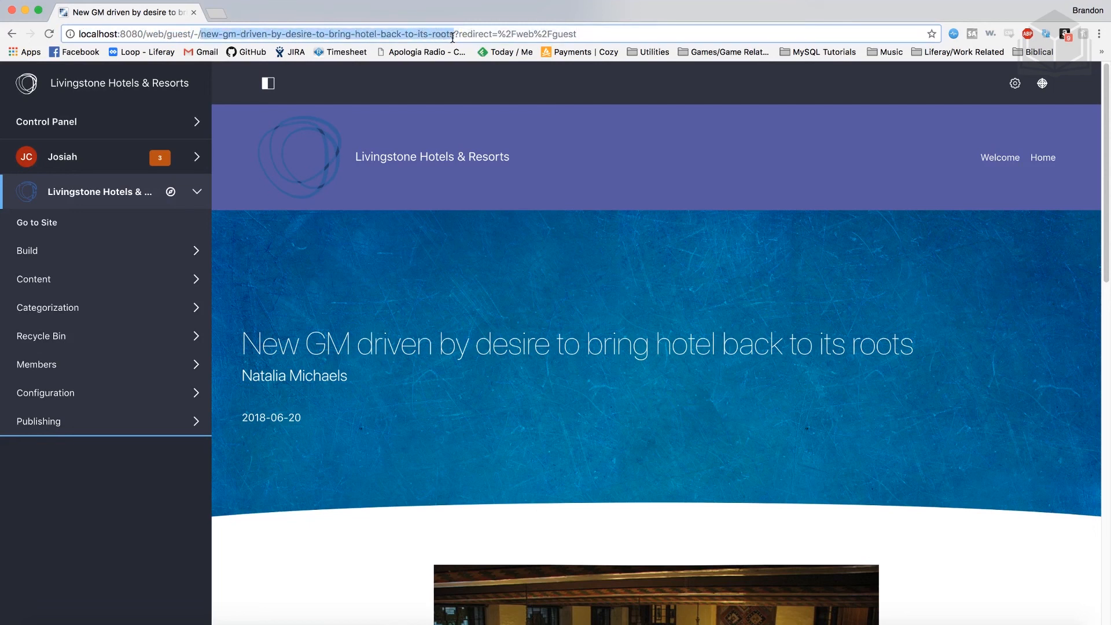